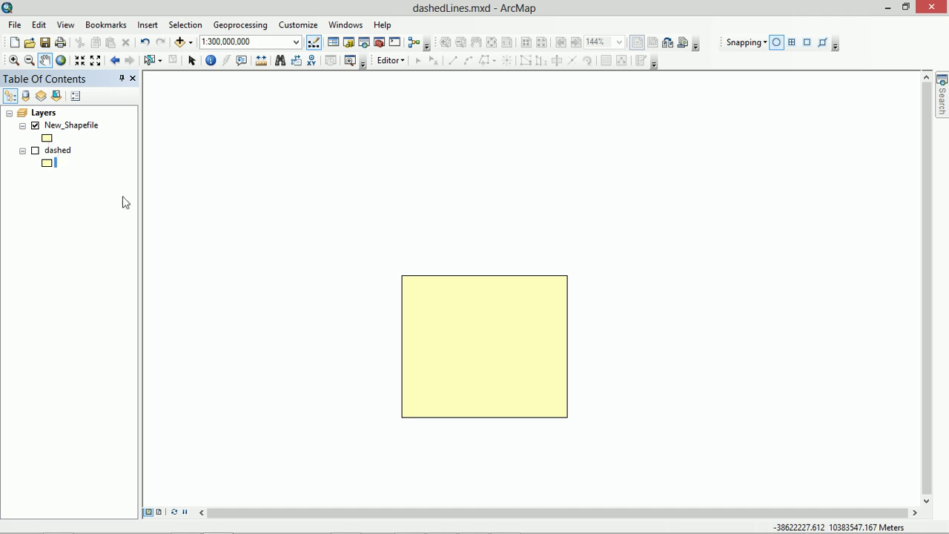
Pan the map upward and bring up the Symbol Selector for the New_Shapefile square
left_click_drag(495, 341, 494, 284)
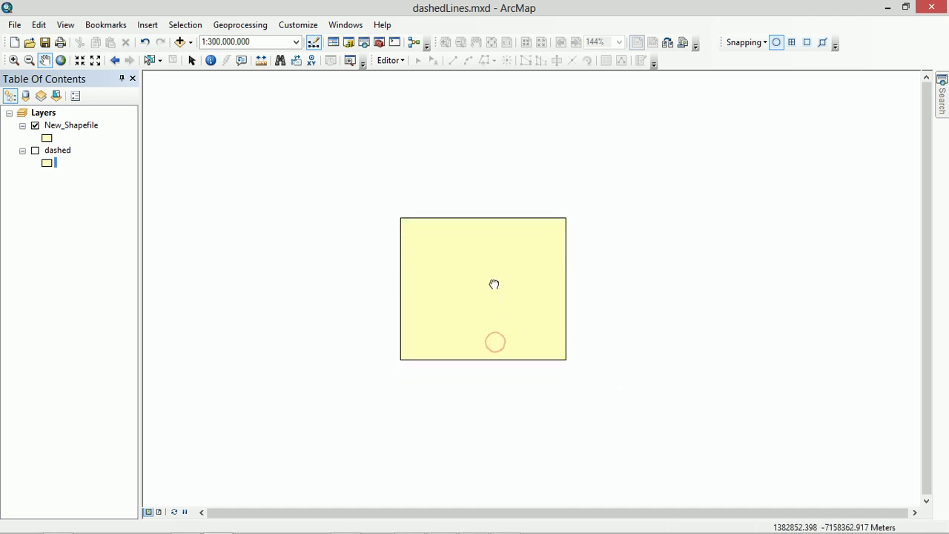
left_click(46, 138)
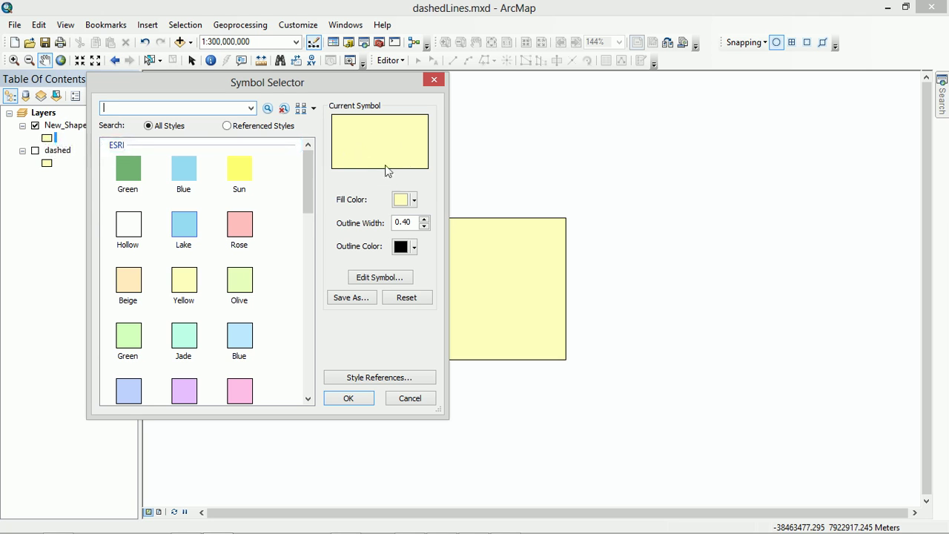
Give the New_Shapefile symbol No Color fill and a red outline of width 2
left_click(413, 201)
left_click(384, 219)
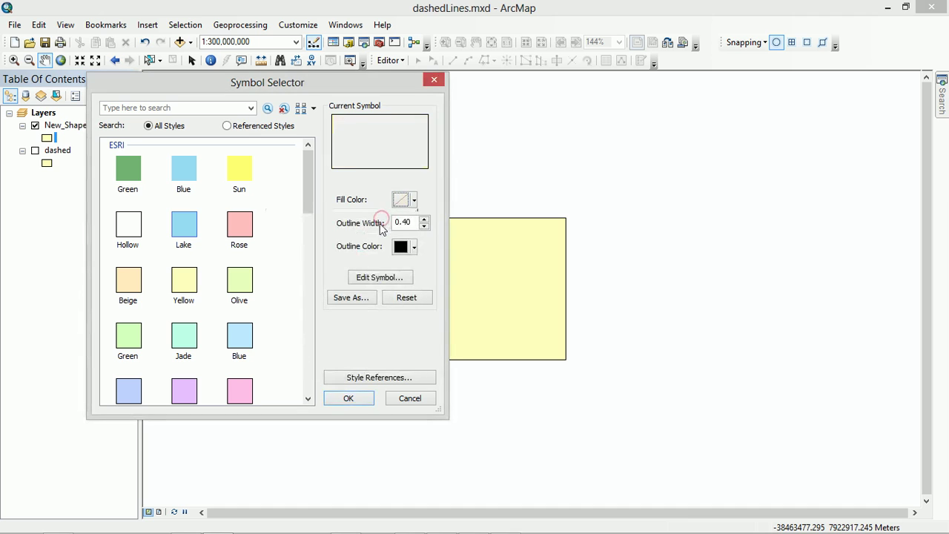
left_click(424, 219)
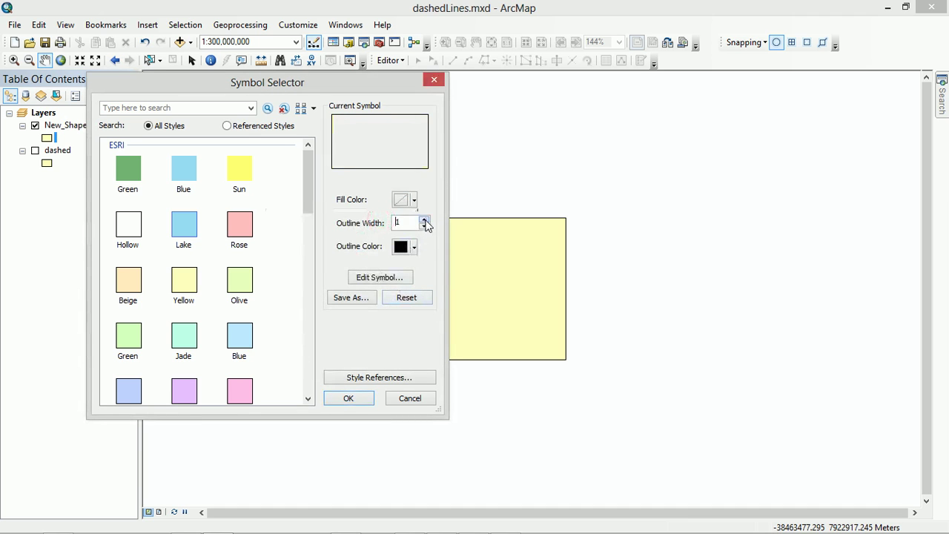
left_click(424, 219)
left_click(413, 247)
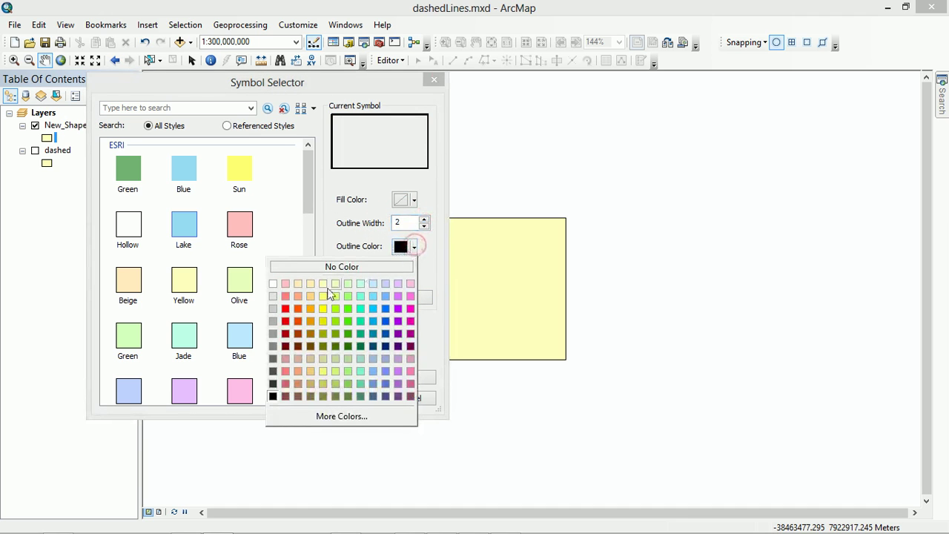
left_click(286, 309)
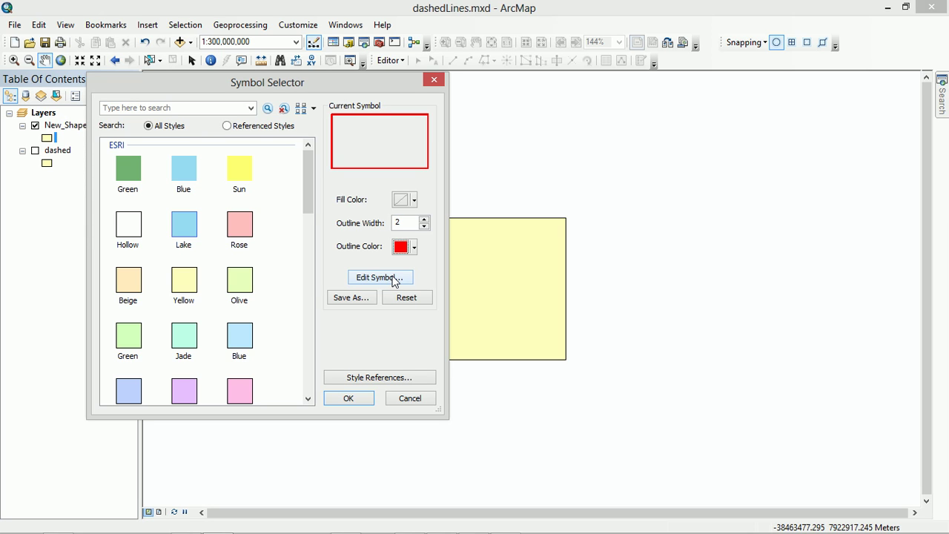
left_click(393, 280)
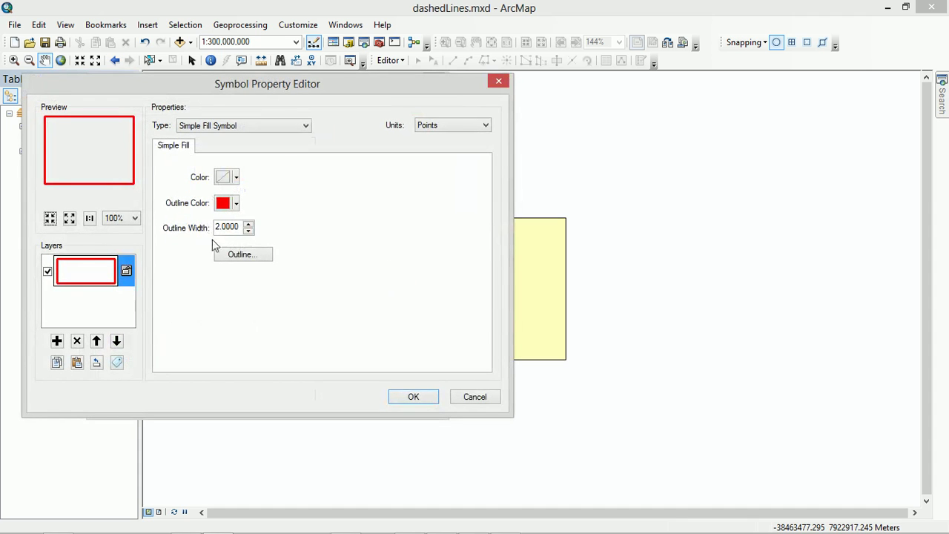
Set the square's outline line style to Dashed and apply the symbol to the layer
left_click(243, 254)
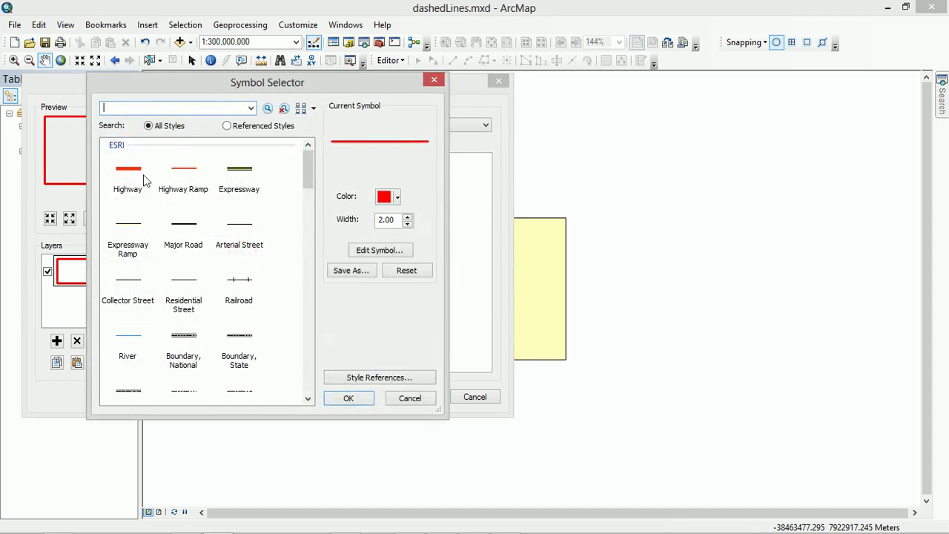
left_click(379, 251)
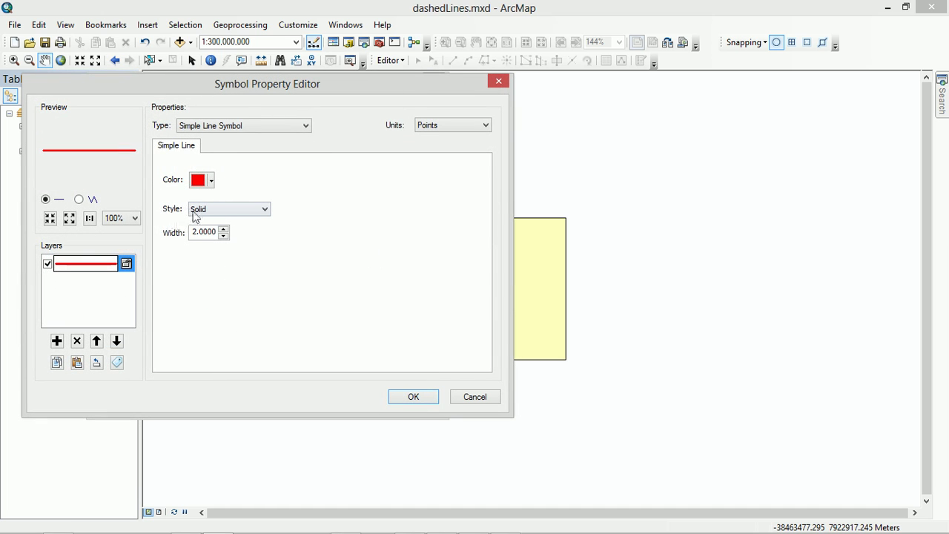
left_click(227, 209)
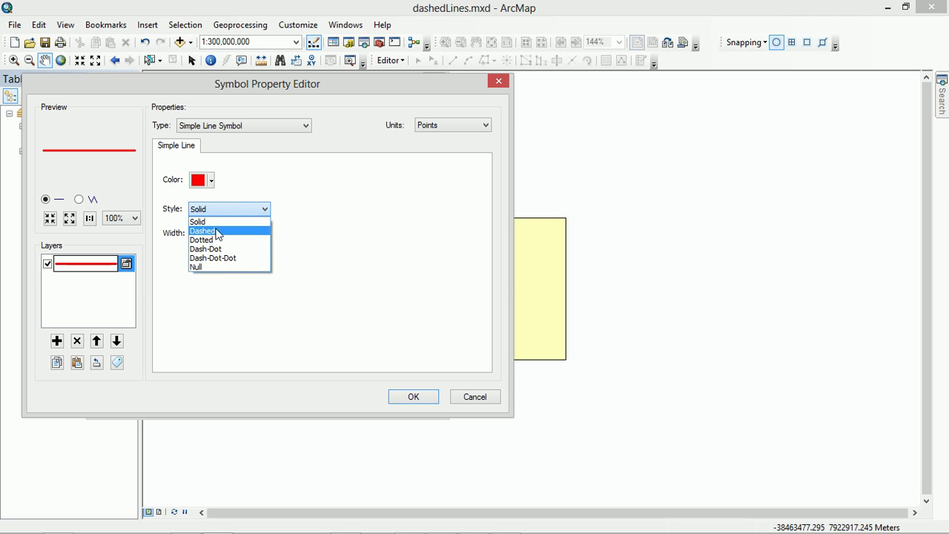
left_click(217, 232)
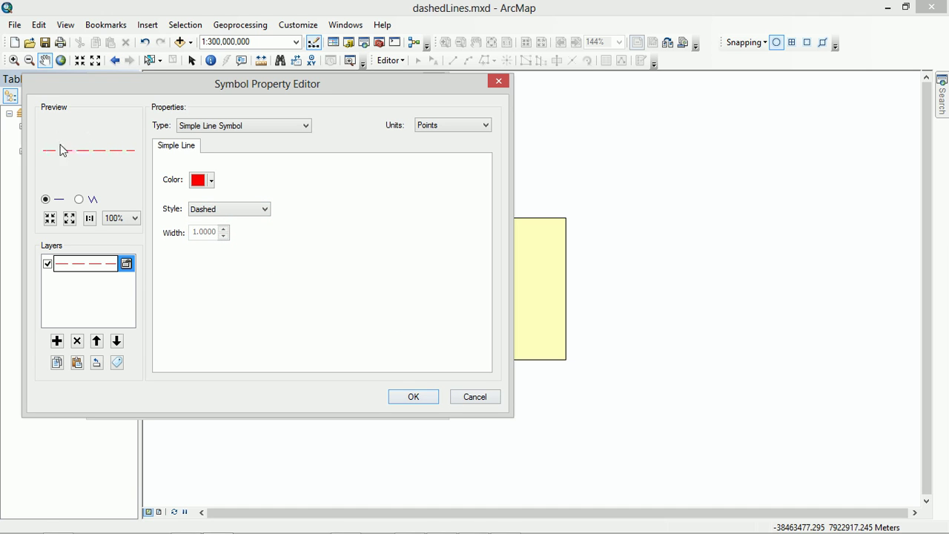
left_click(413, 398)
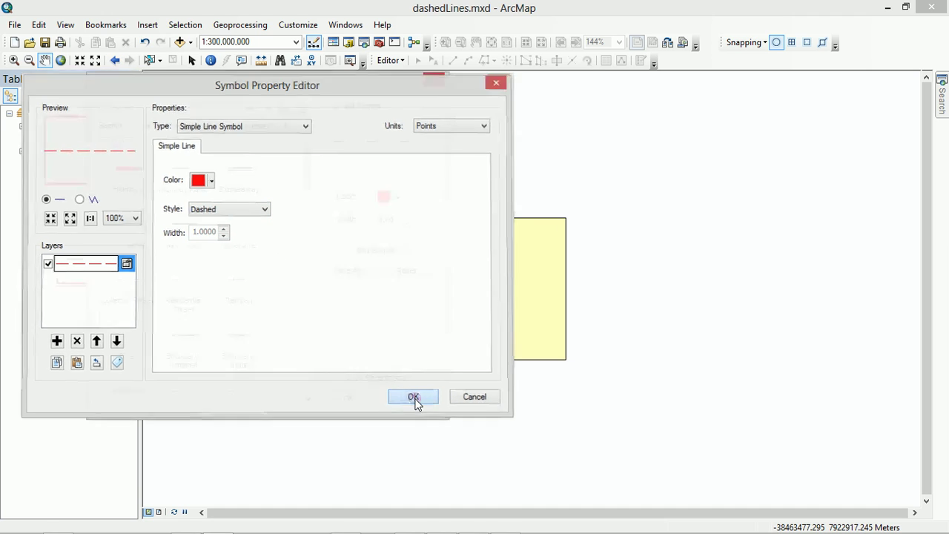
left_click(354, 400)
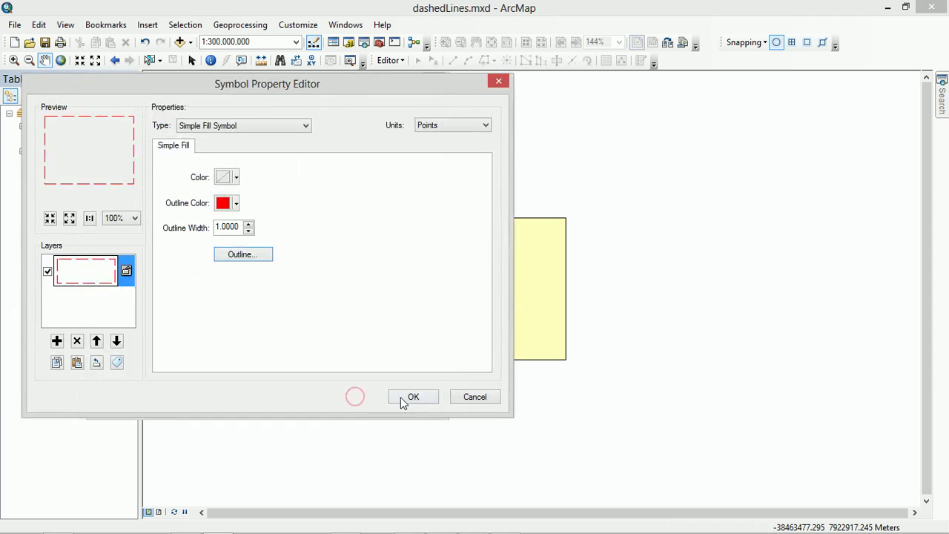
left_click(406, 397)
left_click(347, 398)
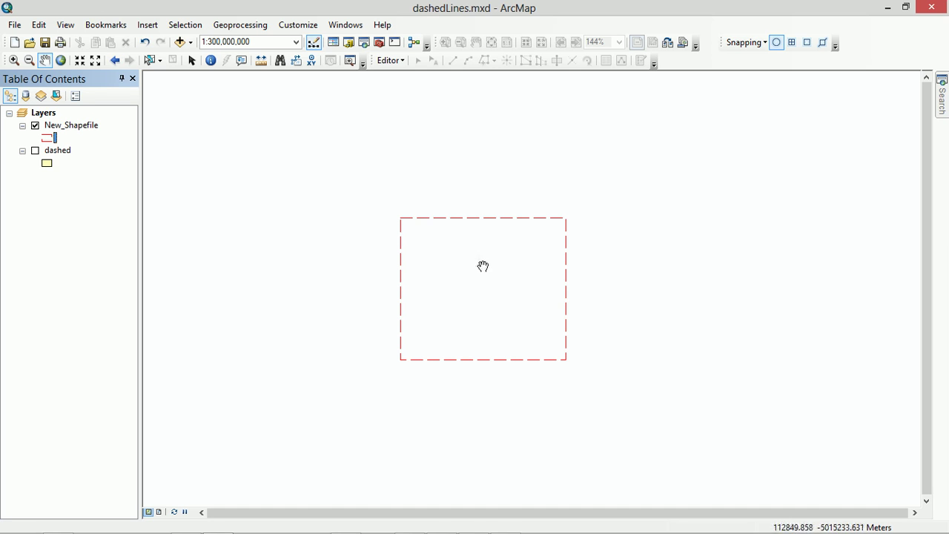
Zoom the map out and back in to frame the red dashed square at about 1:100,000,000
scroll(485, 258, "up", 1)
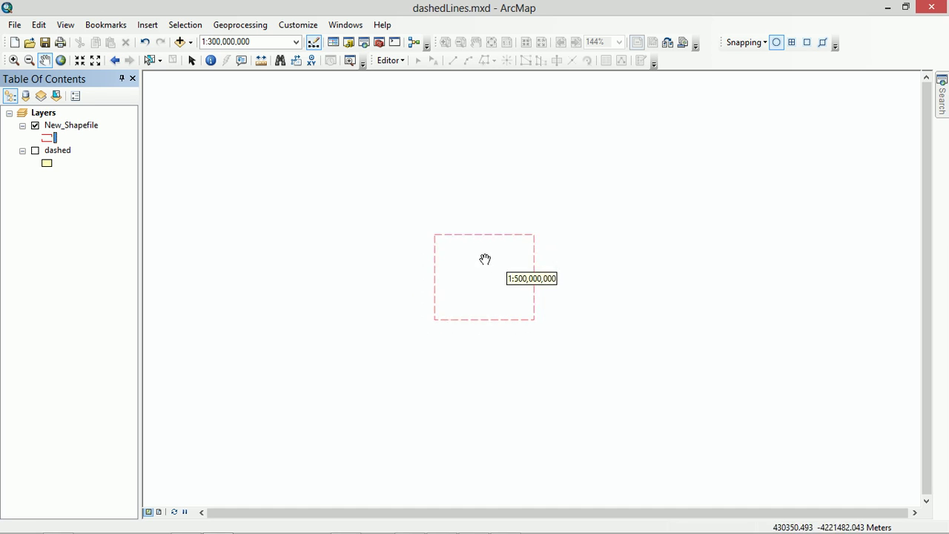
scroll(485, 258, "down", 1)
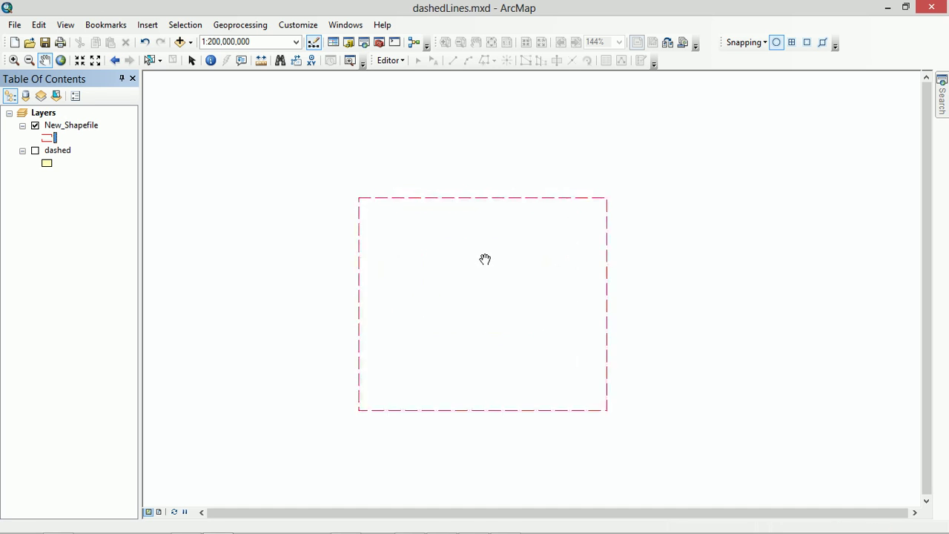
scroll(484, 259, "down", 1)
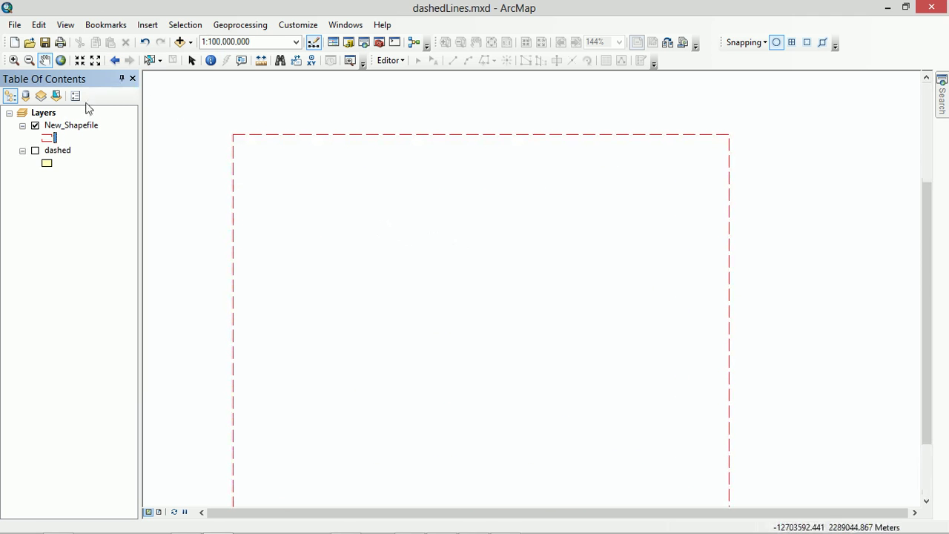
Switch to the page layout and fit the whole page in view
left_click(61, 28)
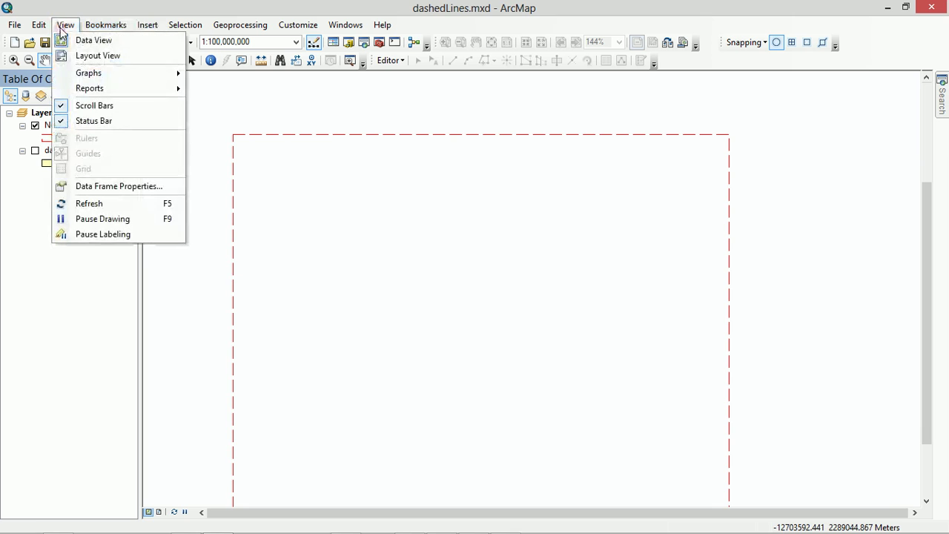
left_click(96, 56)
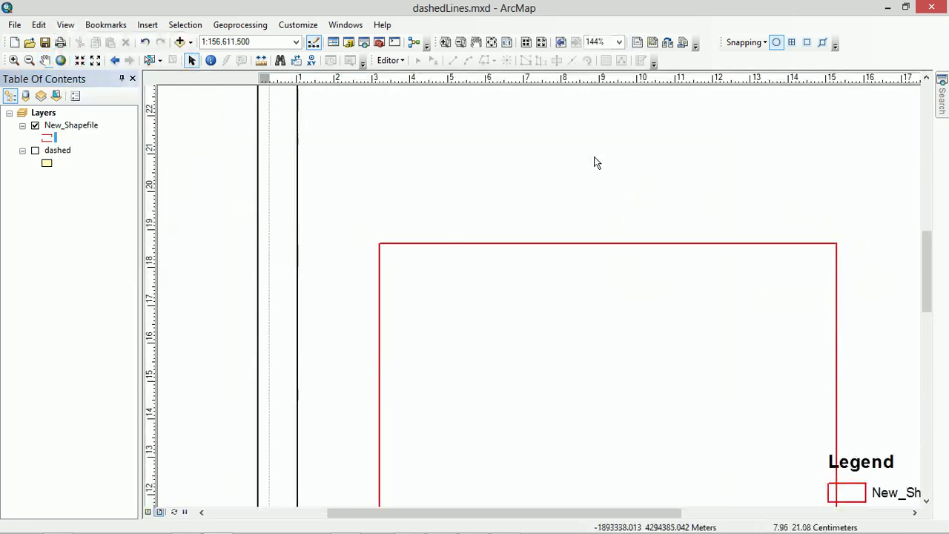
left_click(490, 43)
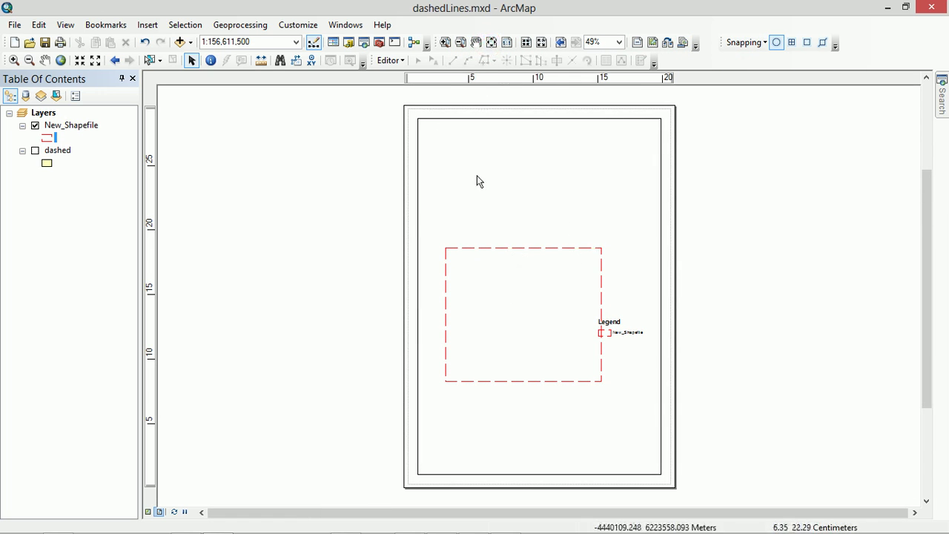
Move the legend down and right beside the square, then zoom in to inspect them
left_click(622, 330)
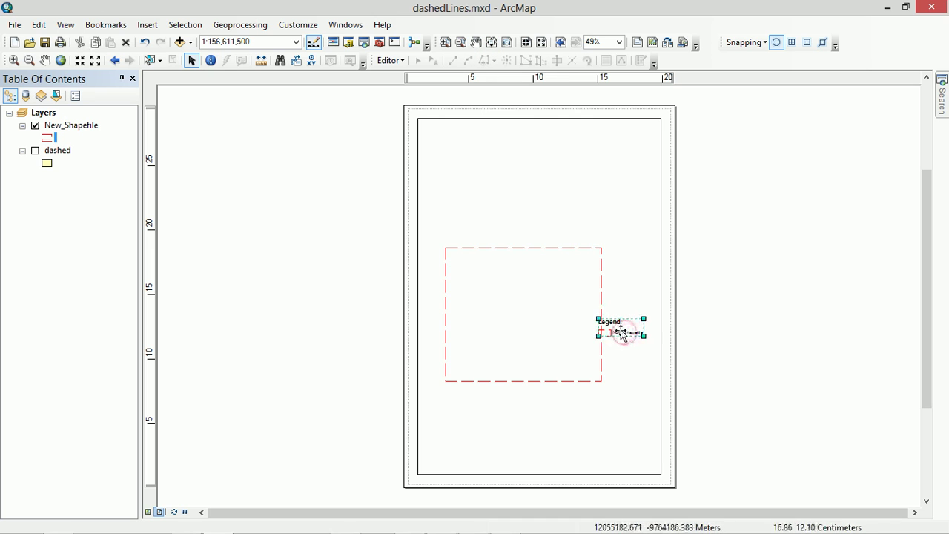
left_click_drag(621, 327, 633, 346)
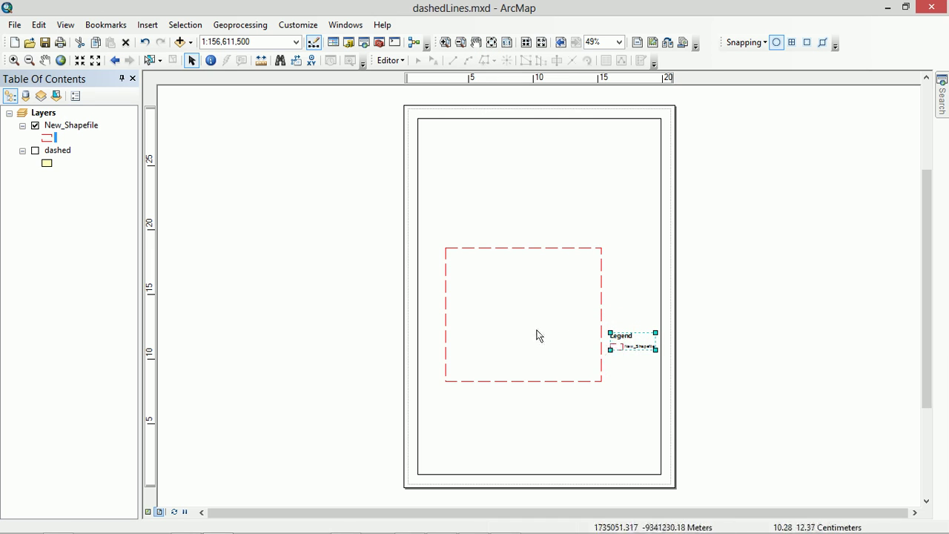
scroll(539, 335, "down", 2)
scroll(542, 335, "up", 3)
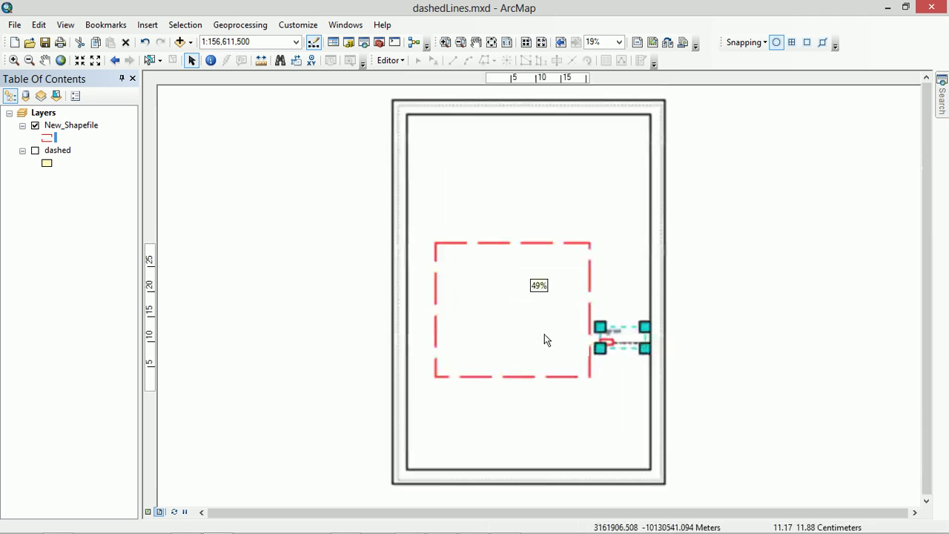
scroll(544, 334, "up", 3)
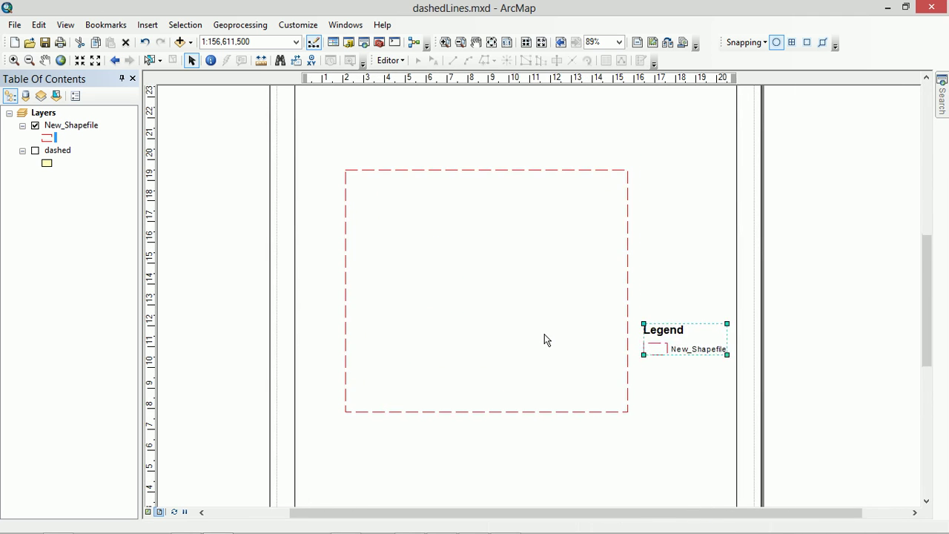
scroll(544, 335, "up", 5)
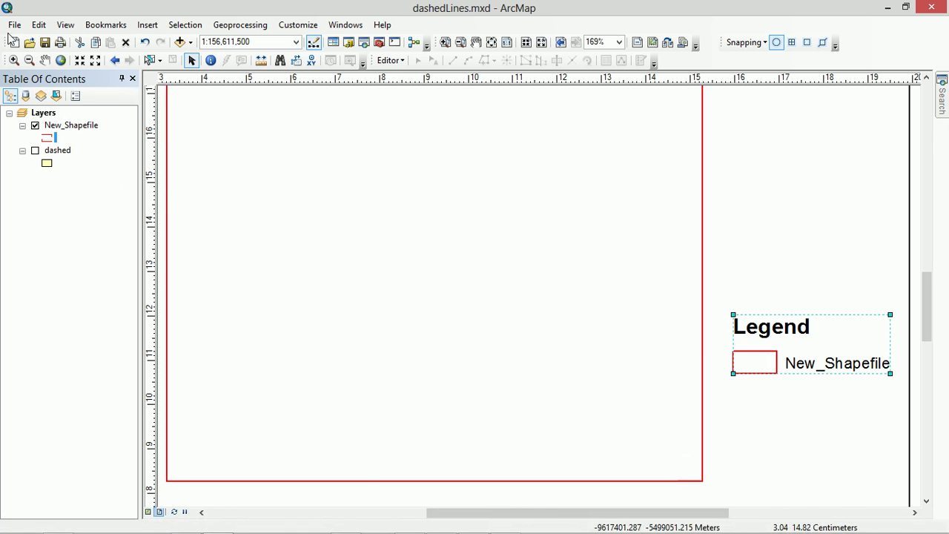
left_click(14, 27)
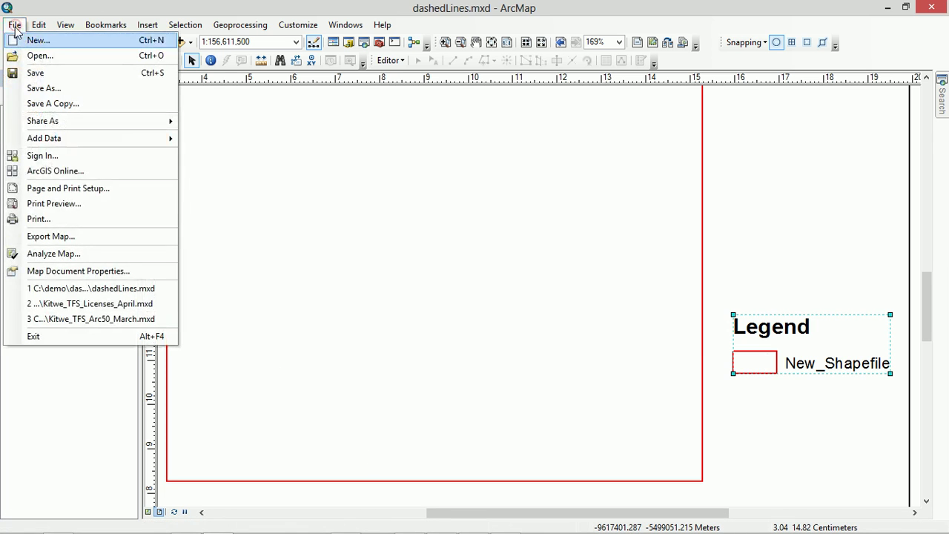
Export the layout to dashedLines.pdf, replacing the existing file
left_click(49, 238)
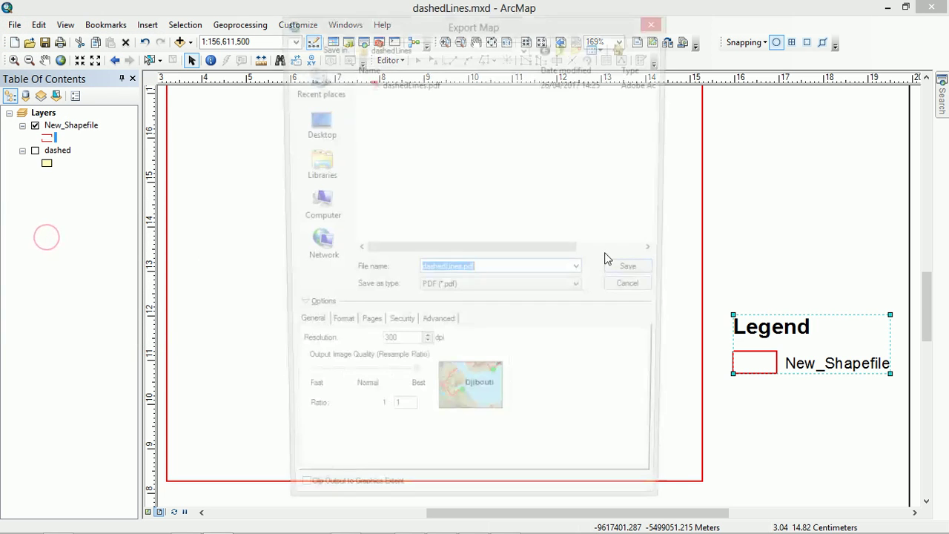
left_click(402, 85)
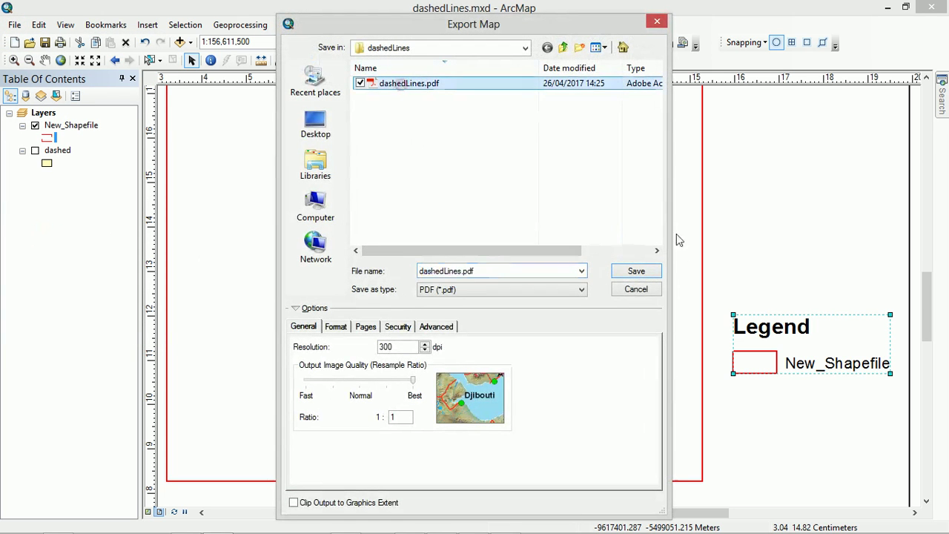
left_click(636, 271)
left_click(523, 275)
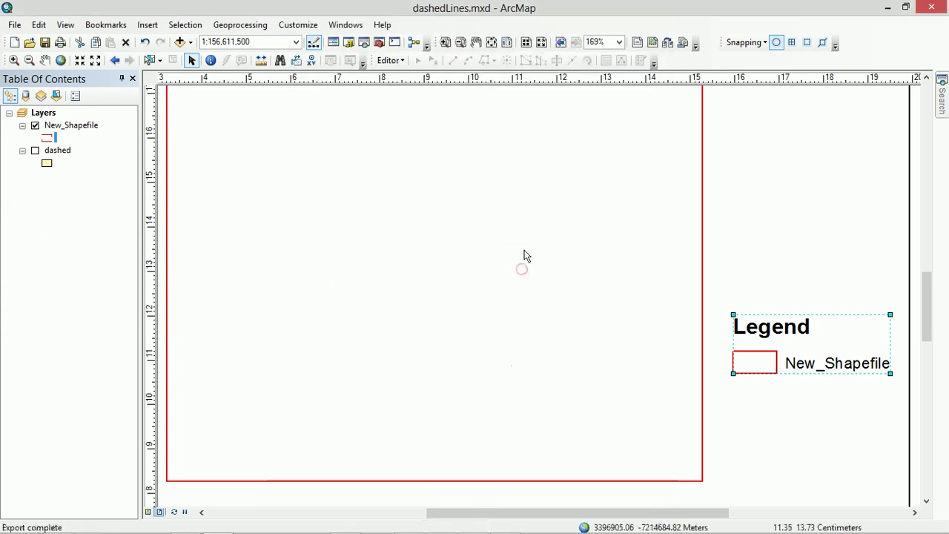
Open dashedLines.pdf from C:\demo\dashedLines in a file browser
left_click(26, 524)
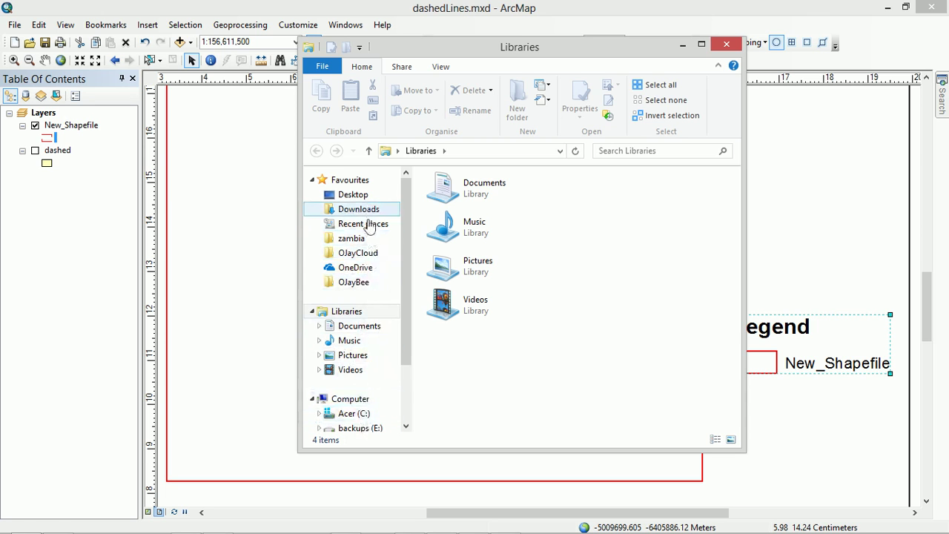
left_click(356, 413)
double_click(487, 210)
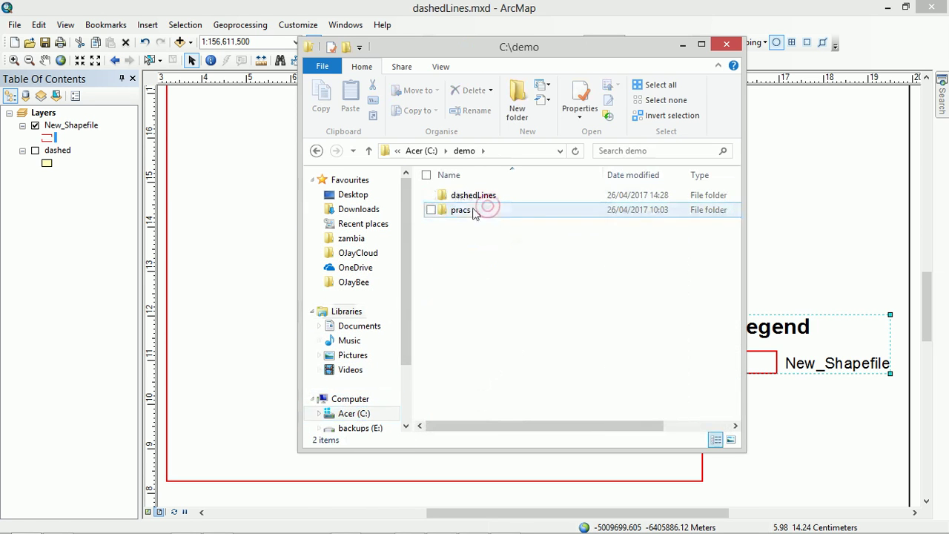
double_click(470, 195)
double_click(496, 343)
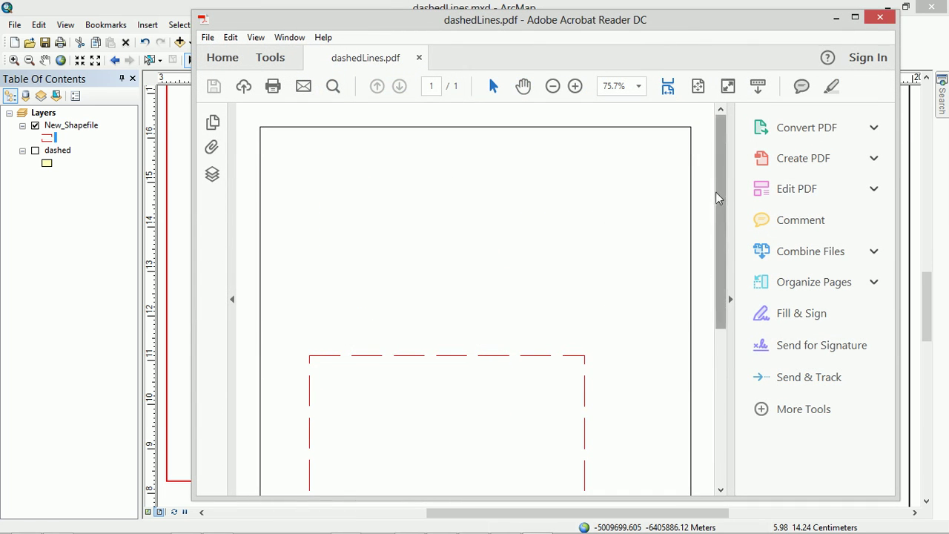
Scroll the PDF to check the dashed square and legend, then close Acrobat and the folder window
left_click_drag(719, 195, 720, 275)
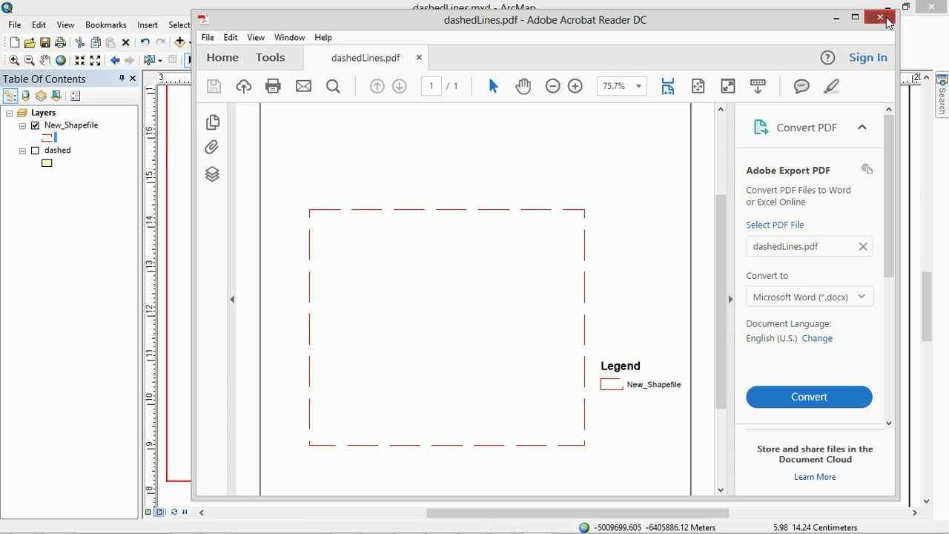
left_click(879, 17)
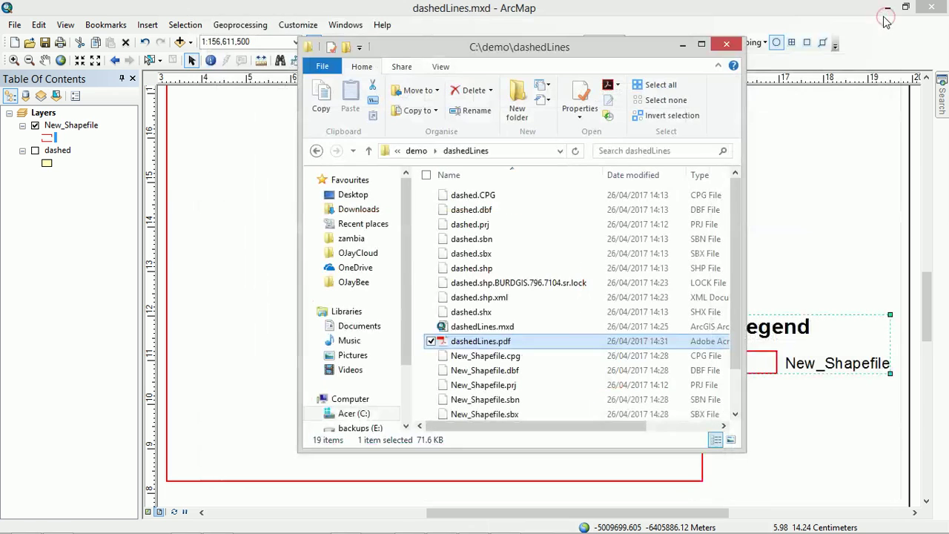
left_click(726, 46)
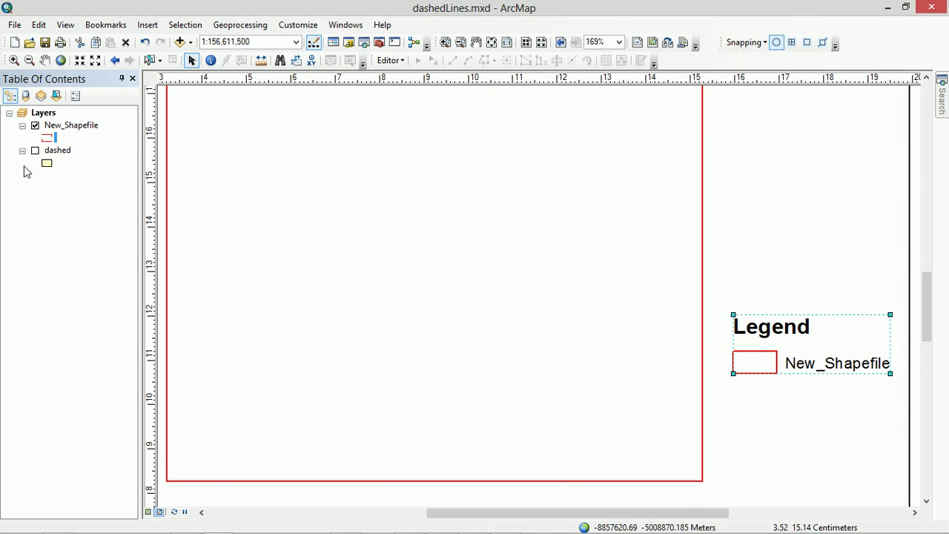
left_click(66, 26)
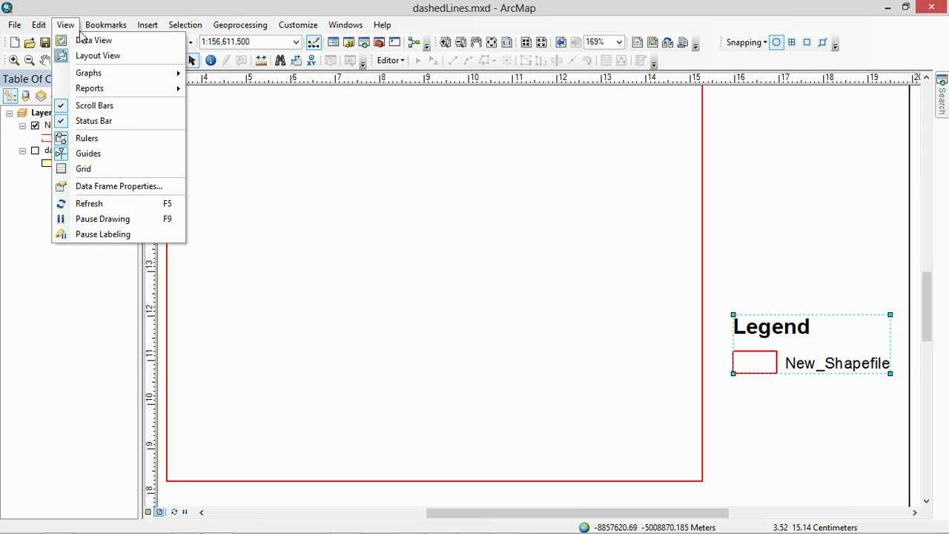
Return to Data View, turn on the dashed layer, and zoom out three steps until both squares fit
left_click(83, 41)
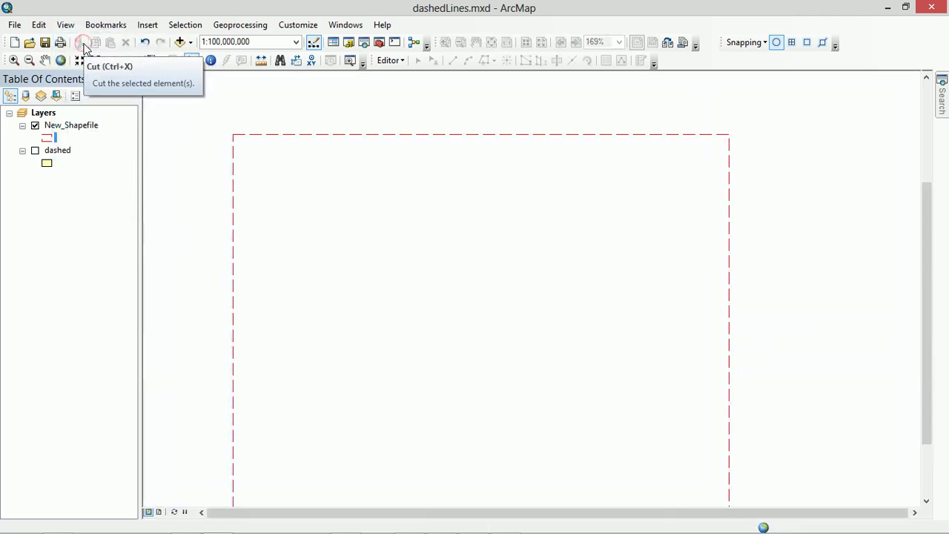
left_click(36, 151)
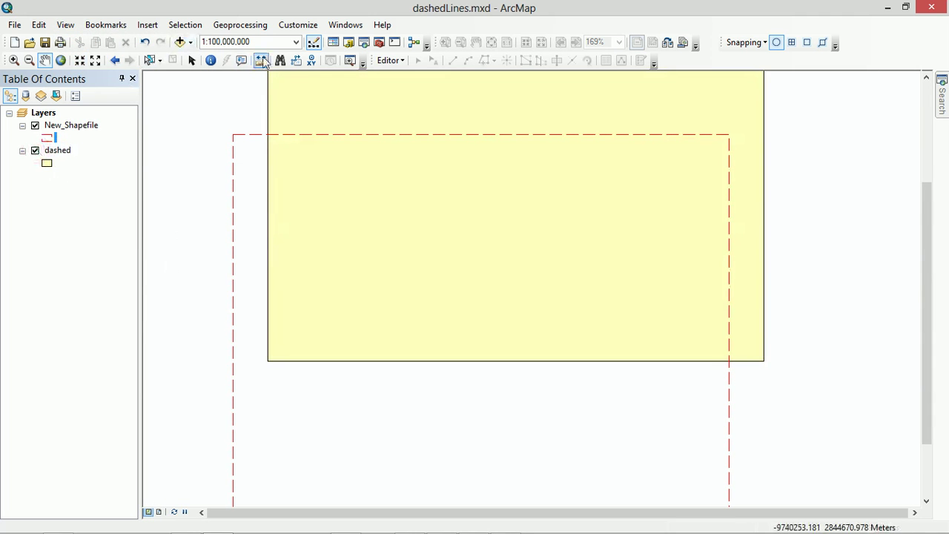
left_click(94, 60)
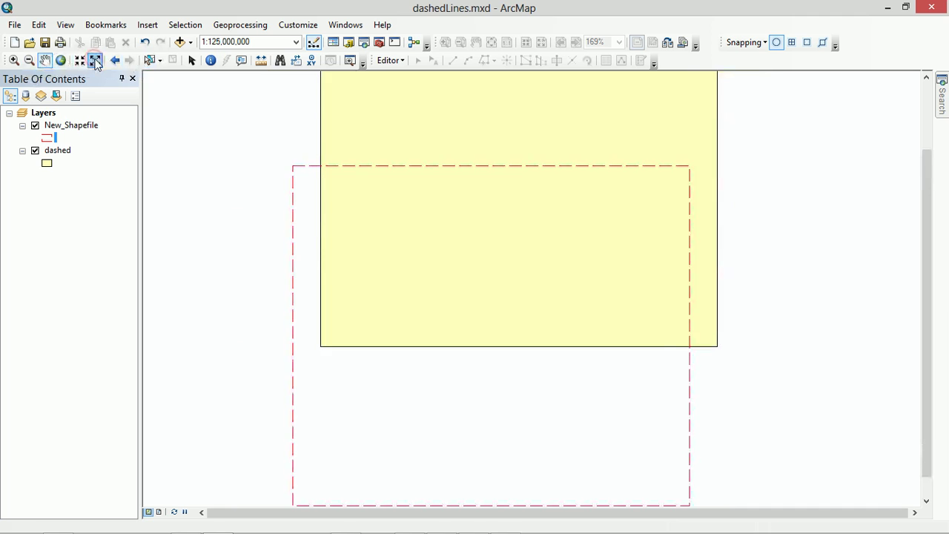
left_click(95, 60)
left_click(95, 60)
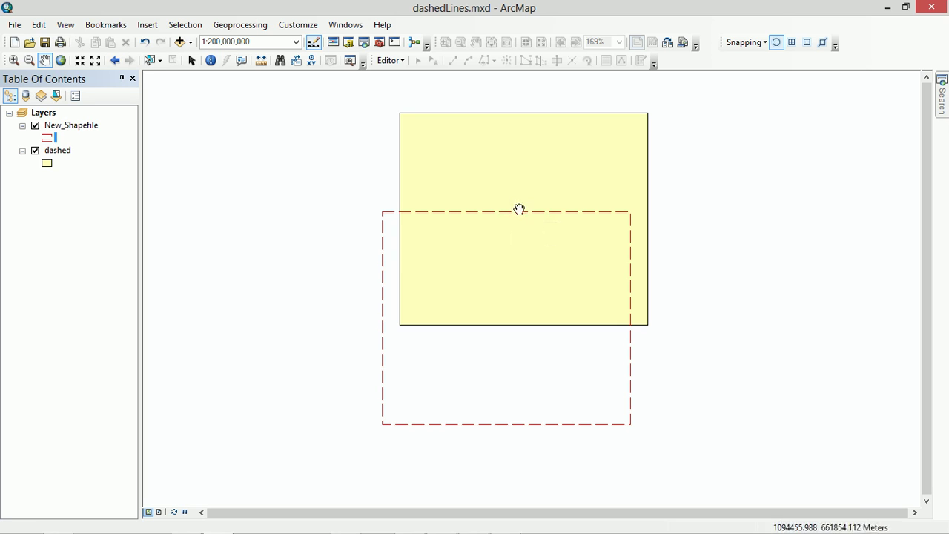
Remove the dashed layer's fill colour and bring up its 0.40 black outline symbol for editing
left_click(49, 166)
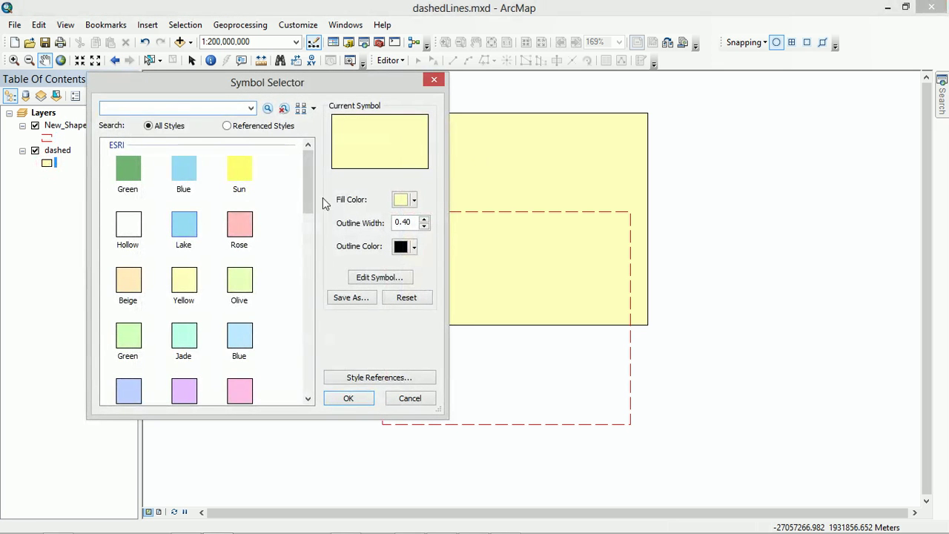
left_click(413, 199)
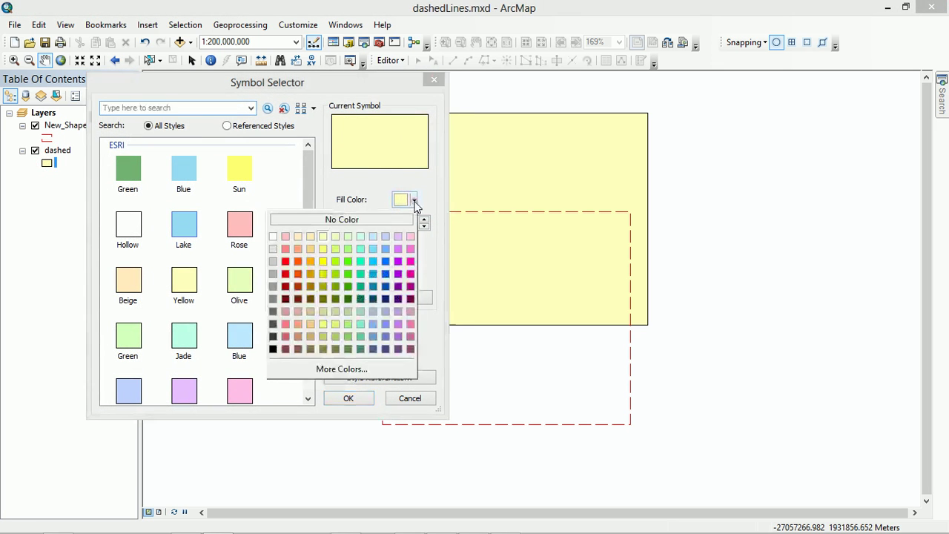
left_click(382, 217)
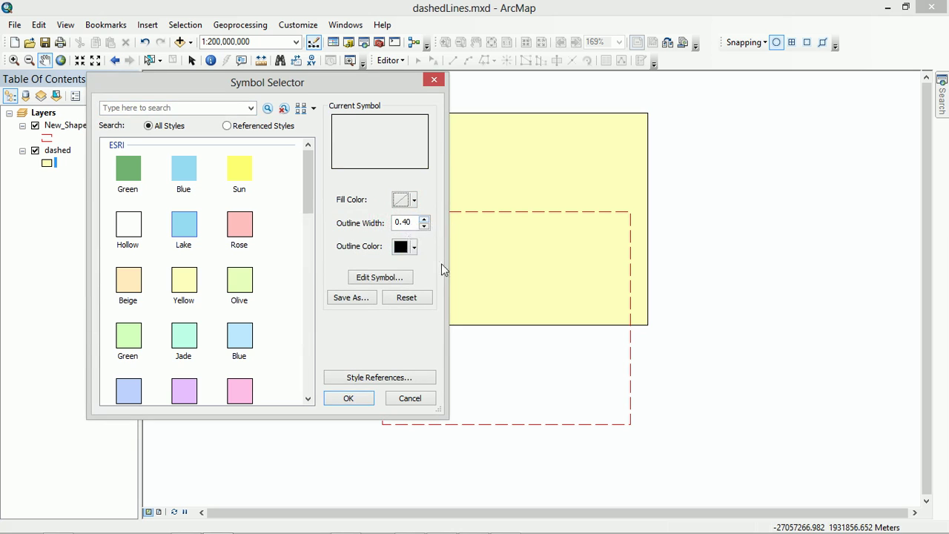
left_click(387, 280)
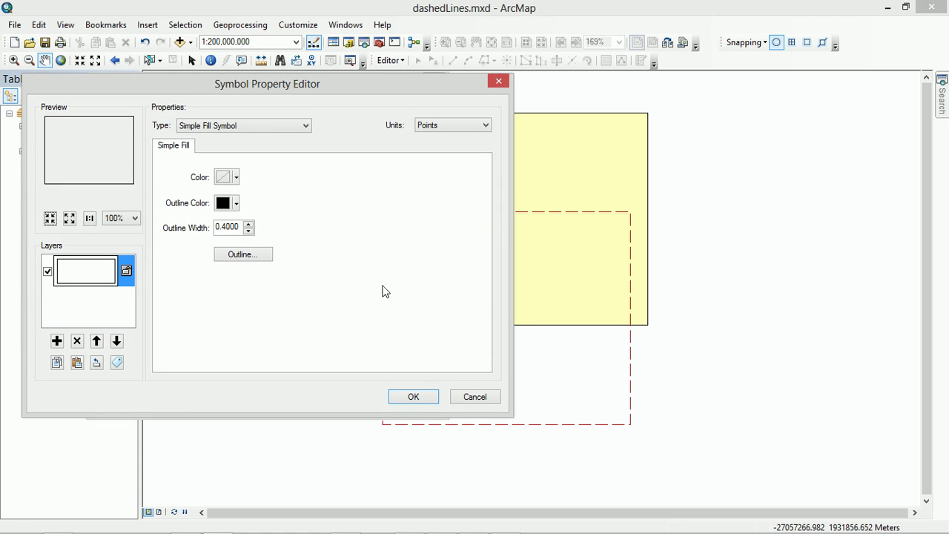
left_click(245, 255)
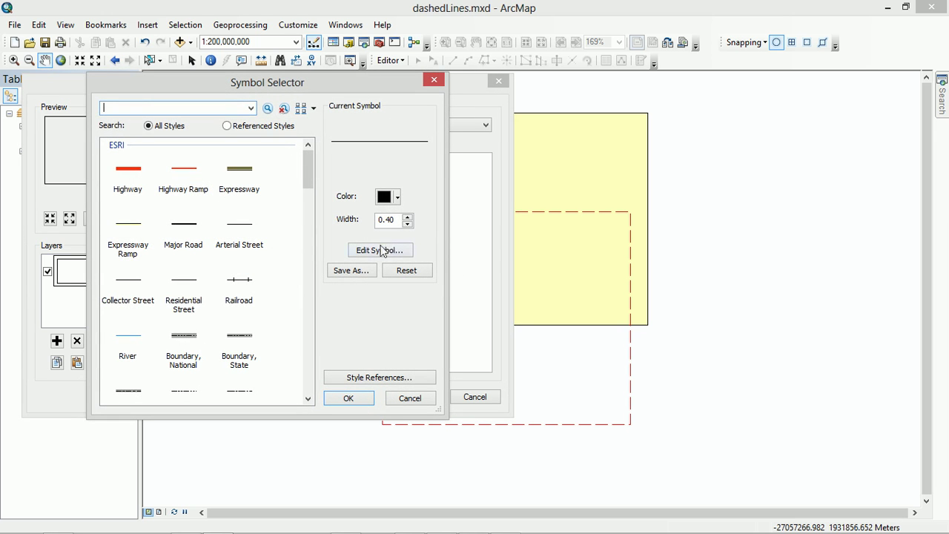
Make the dashed layer's outline a red Cartographic Line Symbol 2 points wide
left_click(380, 251)
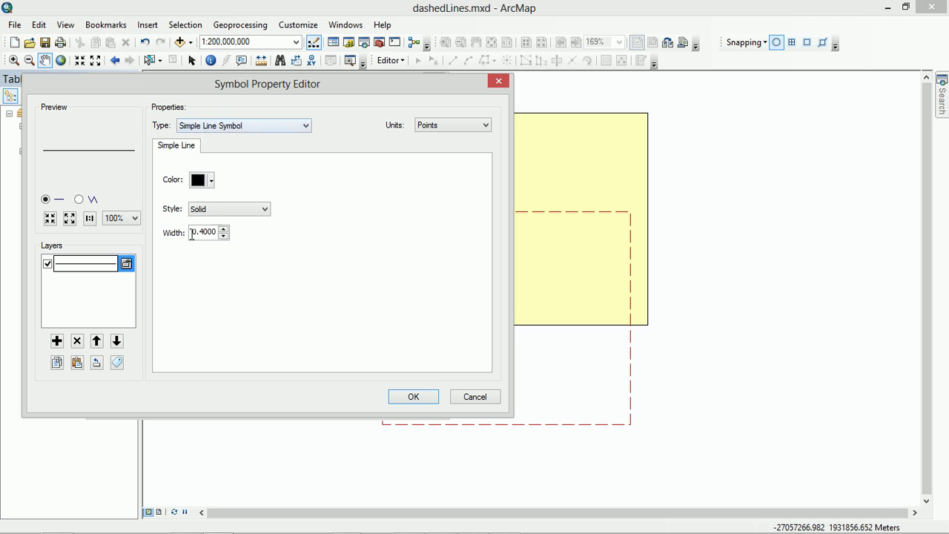
left_click(198, 210)
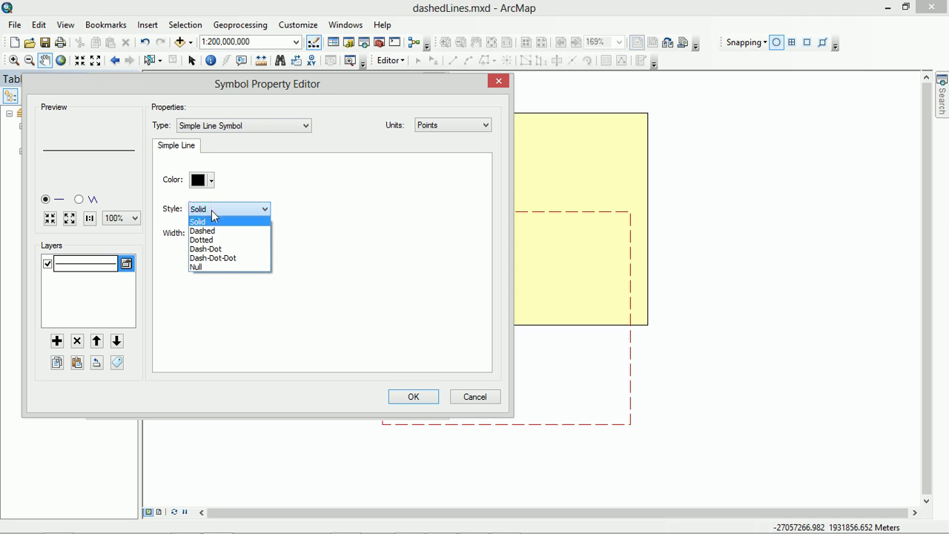
left_click(212, 212)
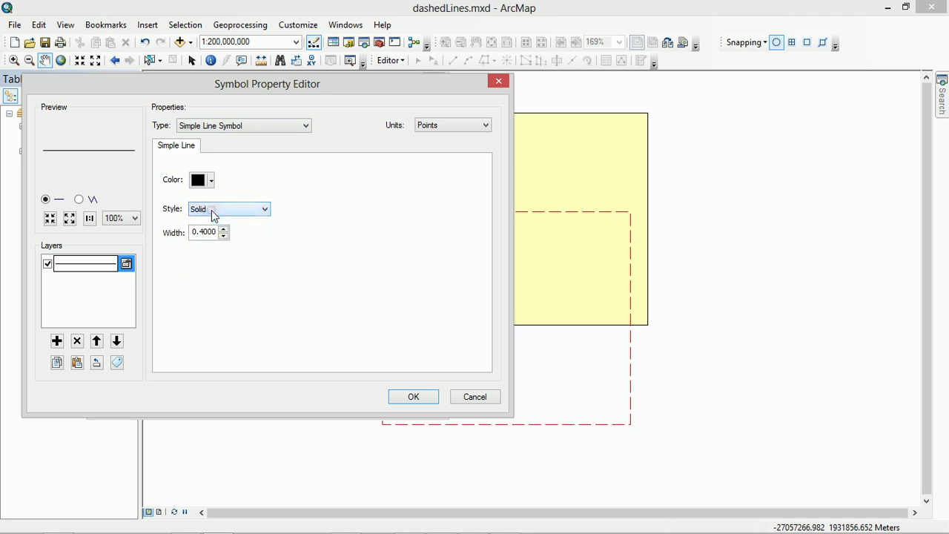
left_click(230, 127)
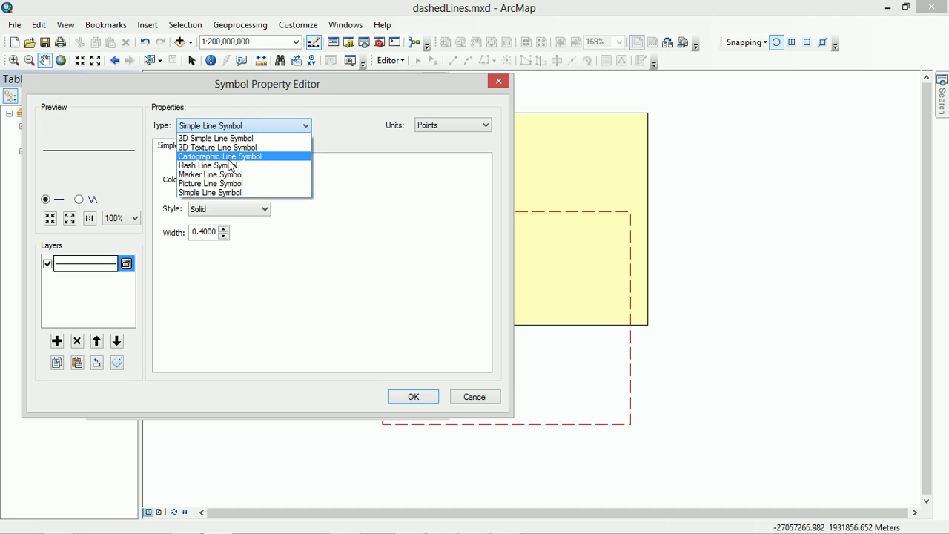
left_click(229, 159)
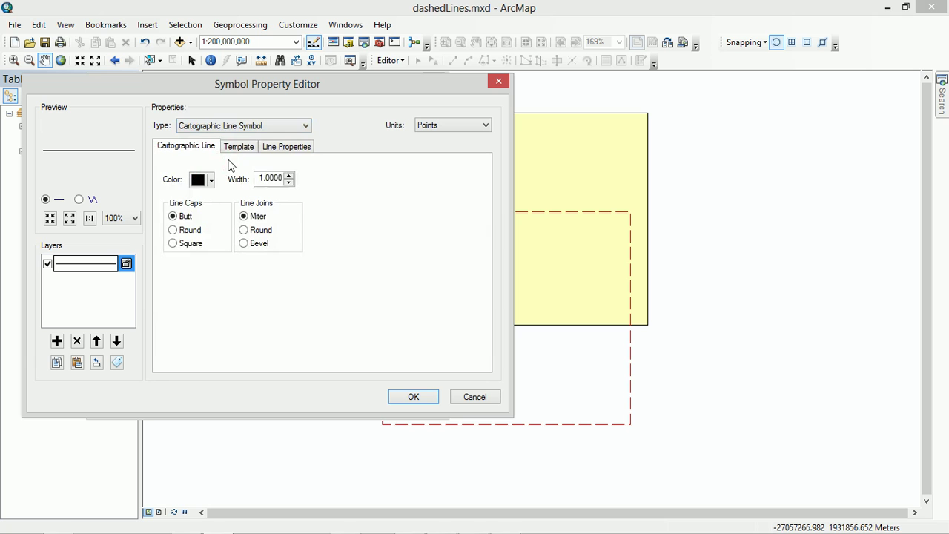
left_click(289, 176)
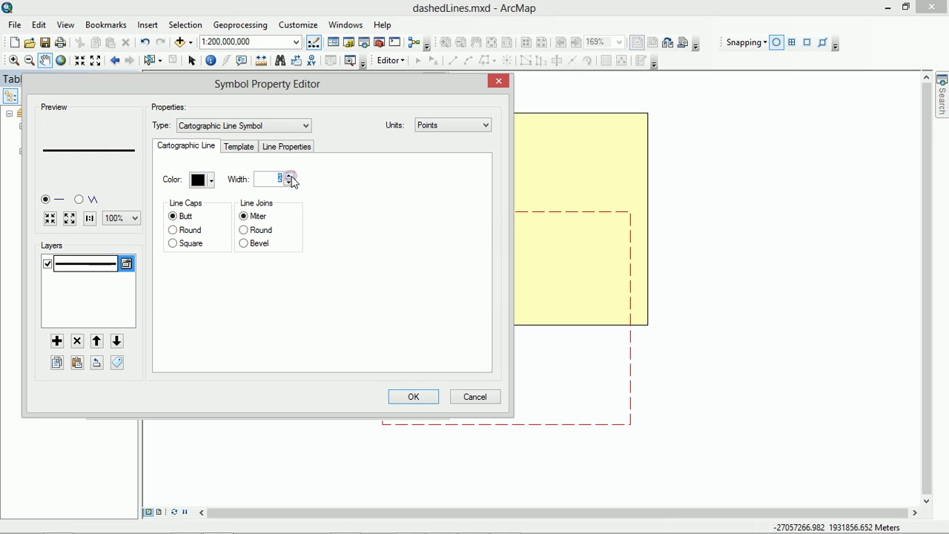
left_click(211, 180)
left_click(82, 242)
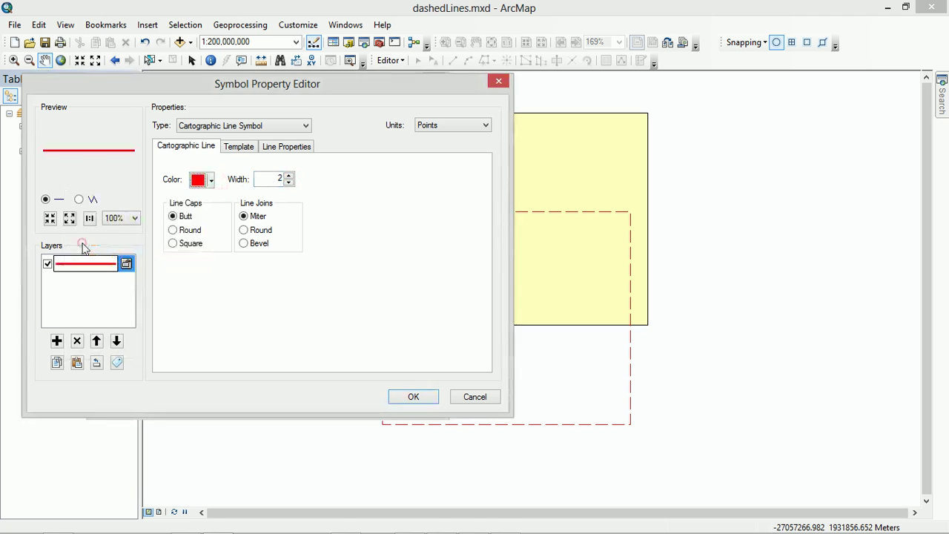
left_click(238, 149)
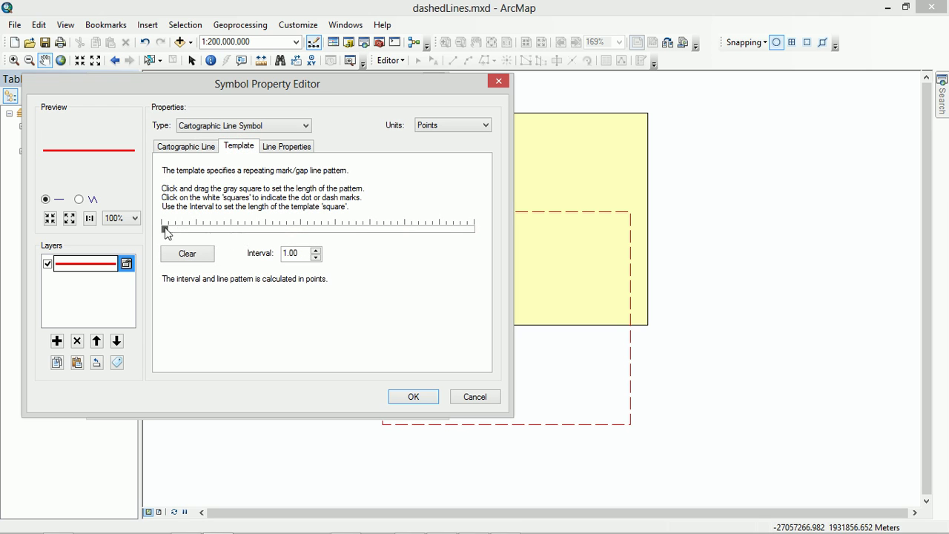
Lengthen the line's template pattern, mark an initial dash and widen the gap after it
left_click_drag(166, 232, 228, 230)
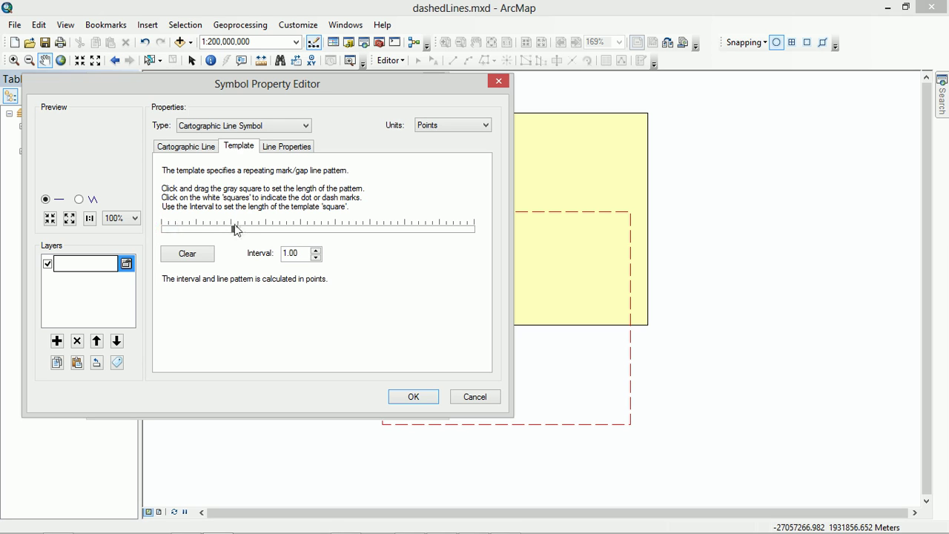
left_click(171, 229)
left_click(178, 229)
left_click(184, 229)
left_click(191, 229)
left_click_drag(236, 231, 268, 231)
left_click_drag(271, 232, 309, 234)
Shorten the template and trim its marks into a repeating short-dash pattern
left_click_drag(303, 232, 238, 231)
left_click(205, 231)
left_click(211, 231)
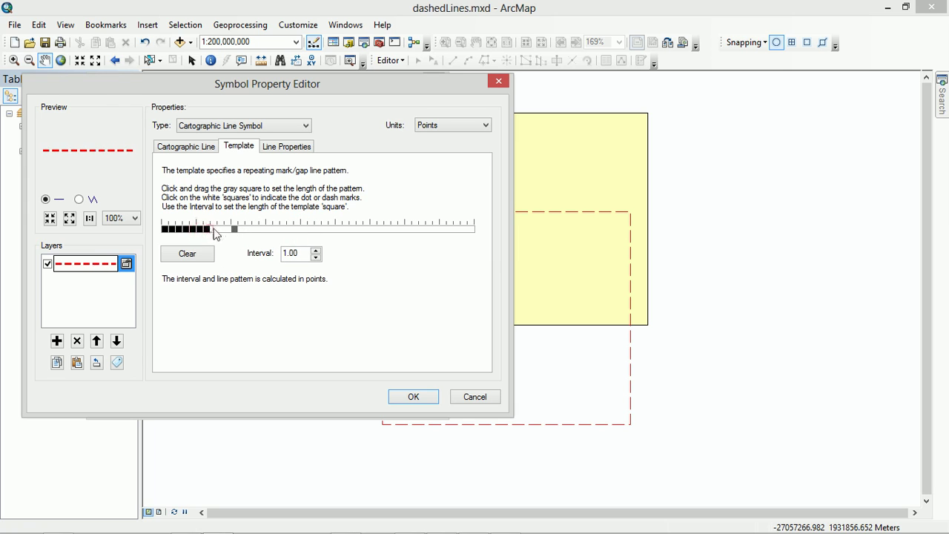
left_click(215, 231)
left_click(213, 230)
left_click(208, 230)
left_click(203, 230)
left_click(198, 229)
Accept the edited red dashed line as the outline and apply it to the dashed square
left_click(421, 401)
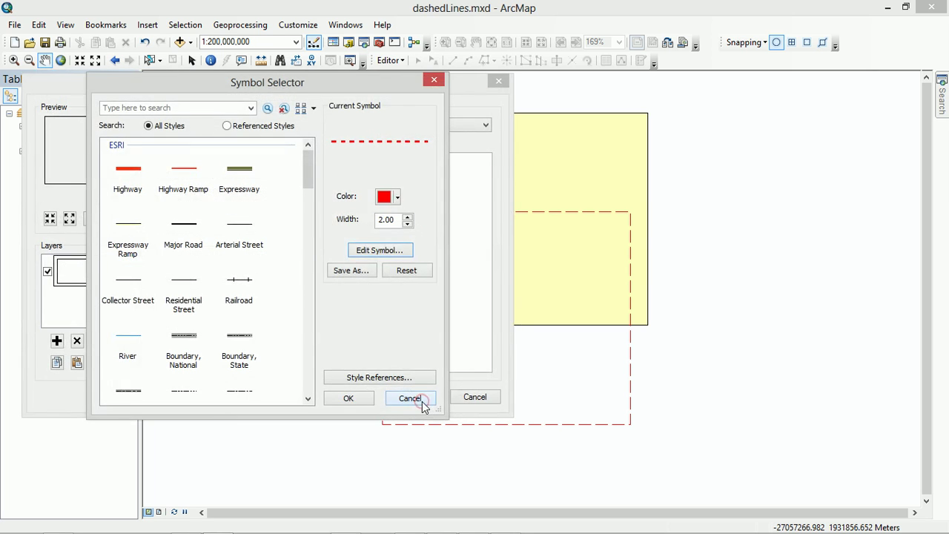
left_click(356, 398)
left_click(413, 398)
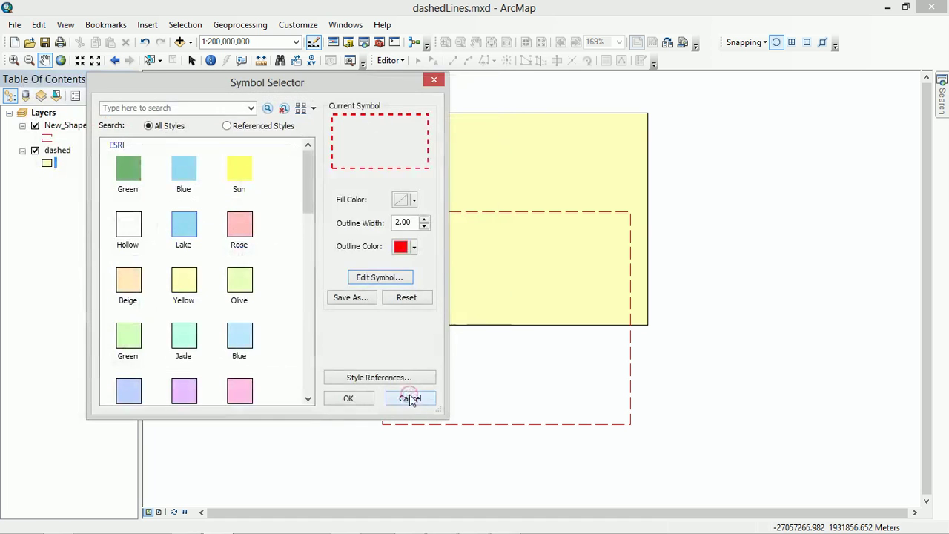
left_click(354, 397)
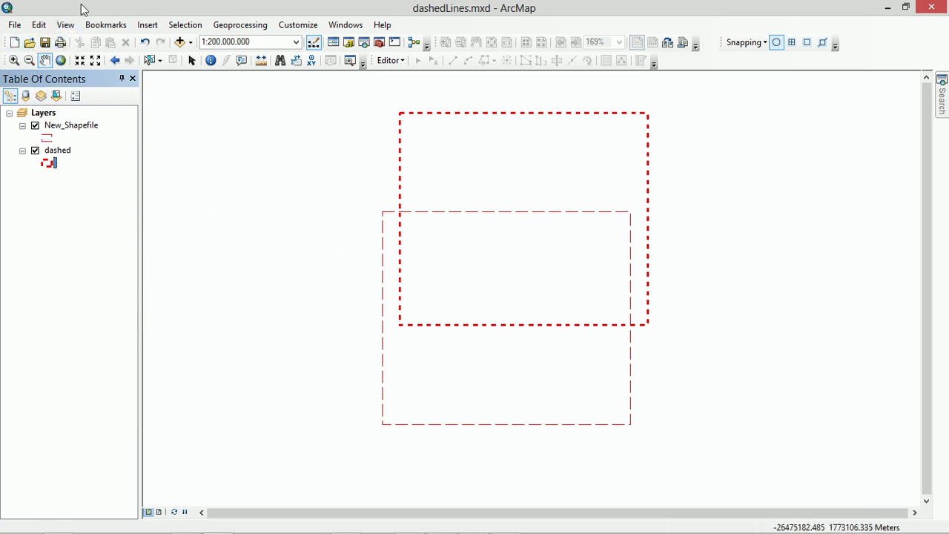
Switch to Layout View to see both squares and the legend on the page
left_click(65, 25)
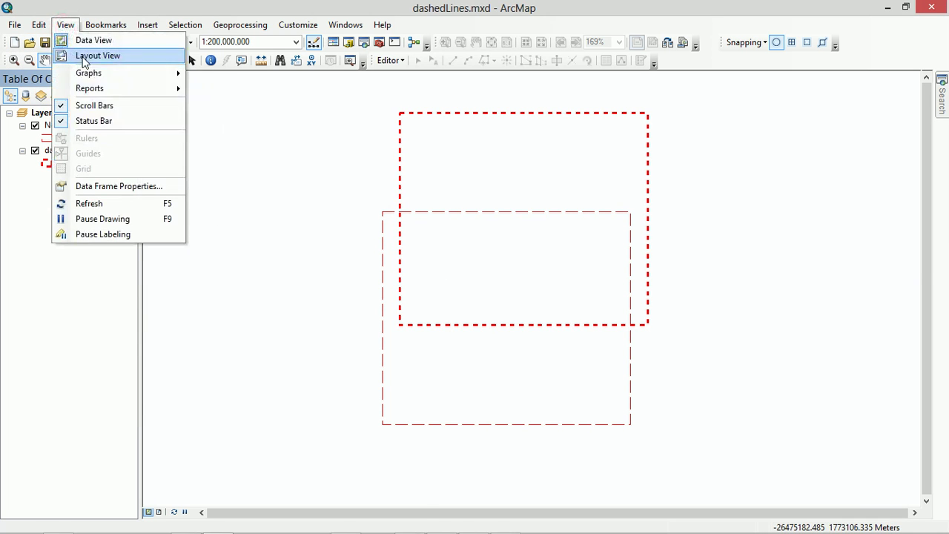
left_click(74, 57)
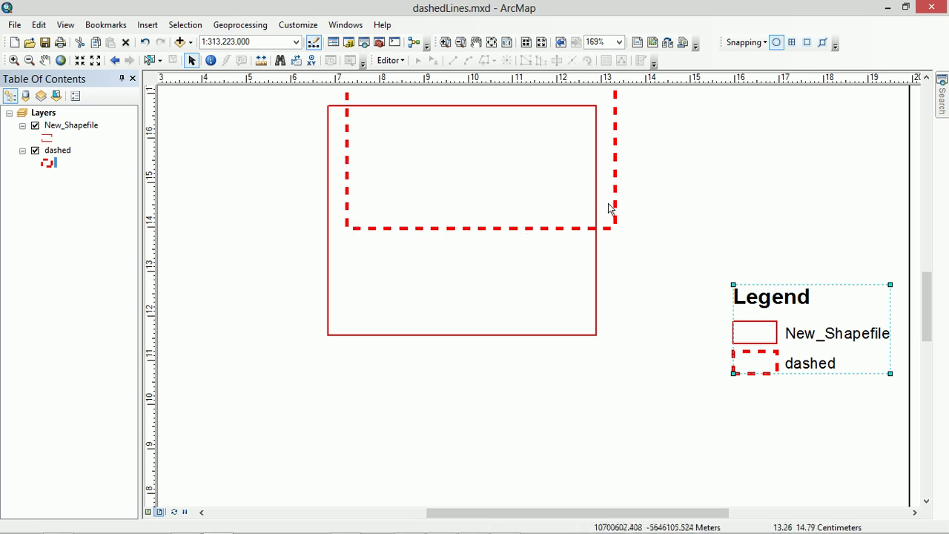
scroll(478, 304, "down", 1)
scroll(478, 304, "down", 4)
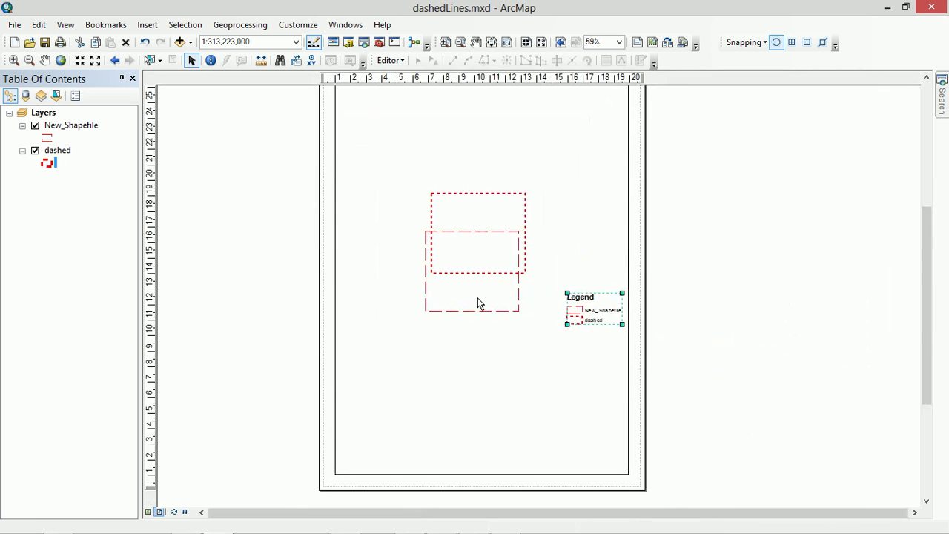
scroll(478, 304, "down", 1)
scroll(475, 303, "up", 3)
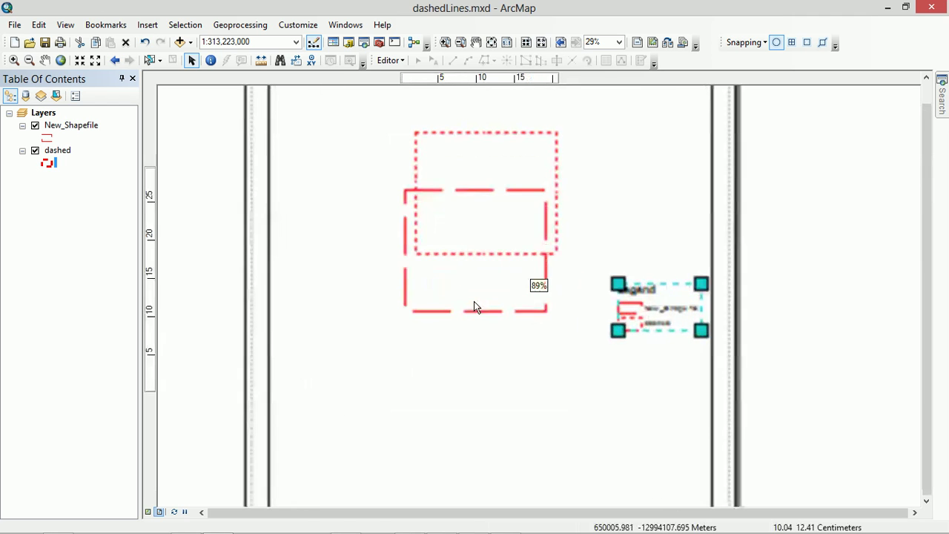
Export the map as dashedLines.pdf, replacing the existing file
left_click(14, 24)
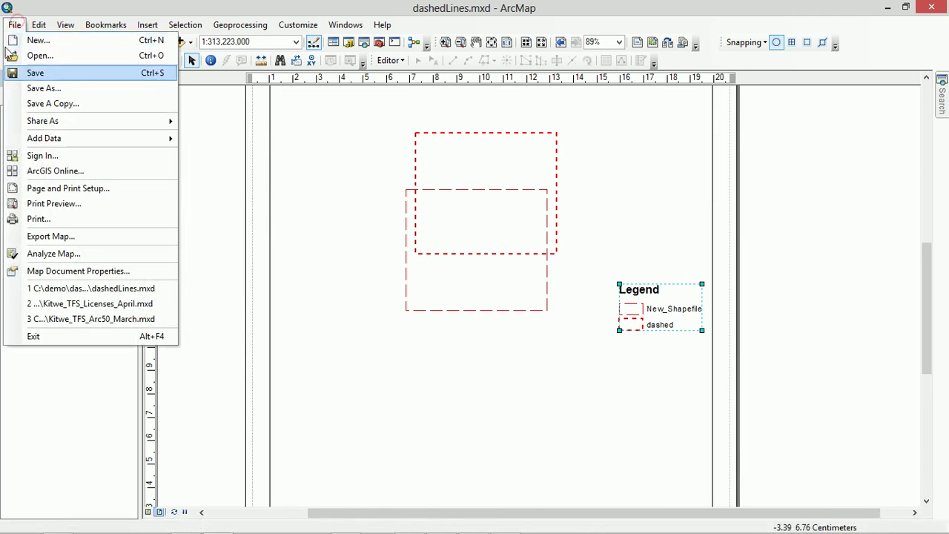
left_click(55, 238)
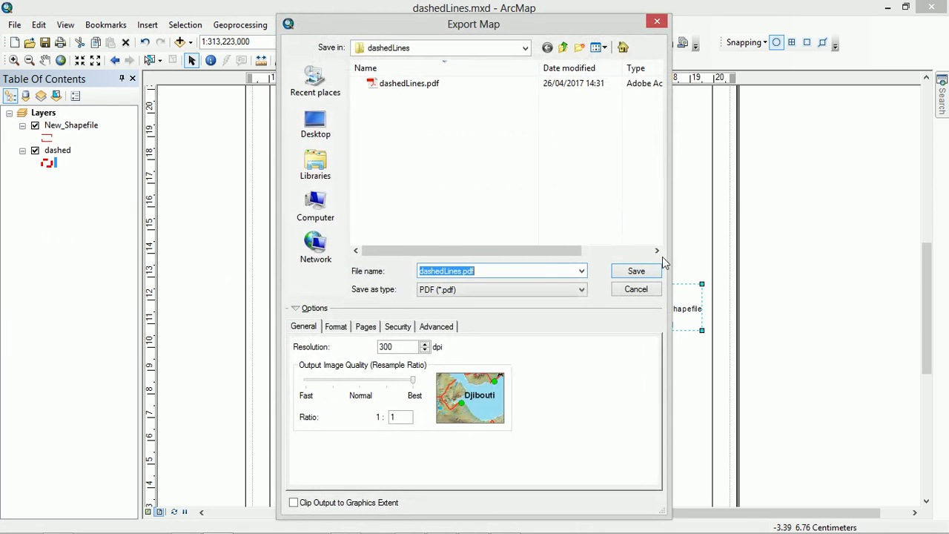
left_click(635, 271)
left_click(507, 274)
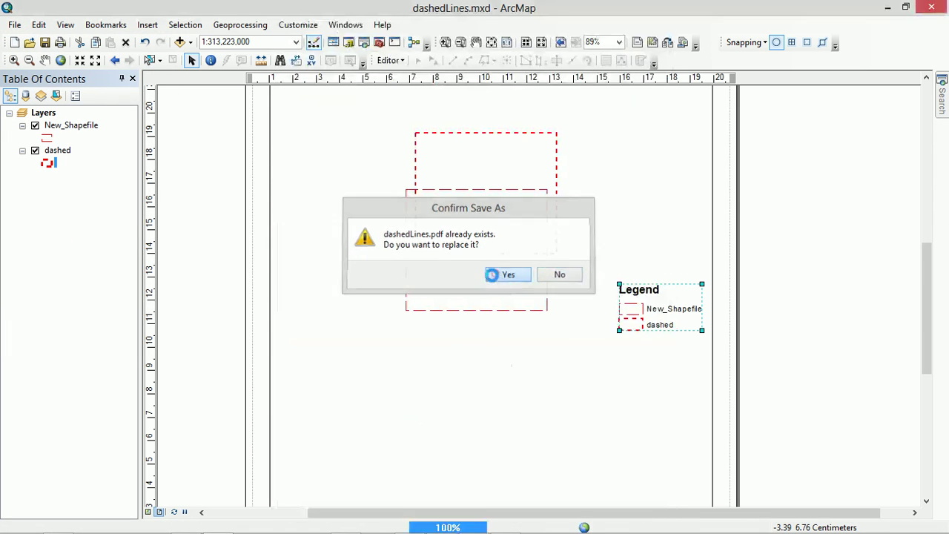
Open C:\demo\dashedLines\dashedLines.pdf from File Explorer
left_click(24, 524)
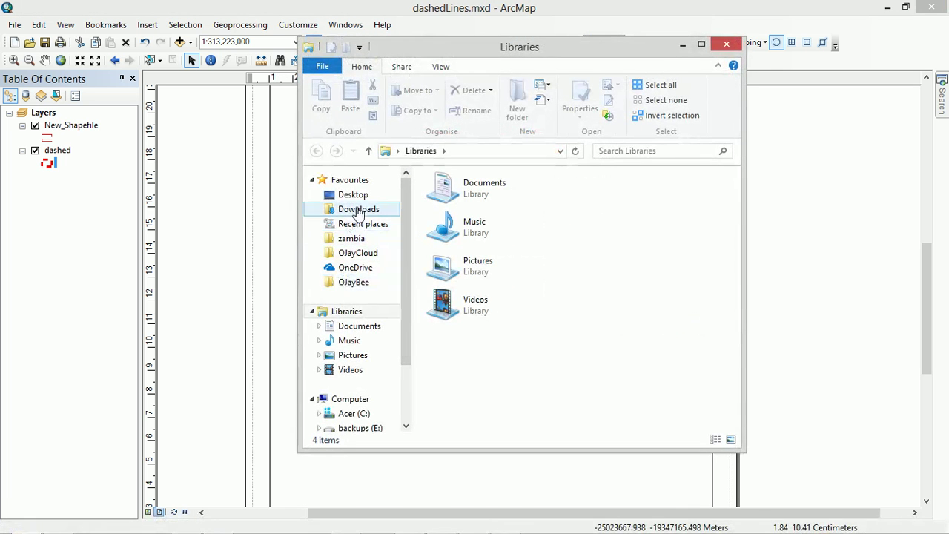
left_click(342, 415)
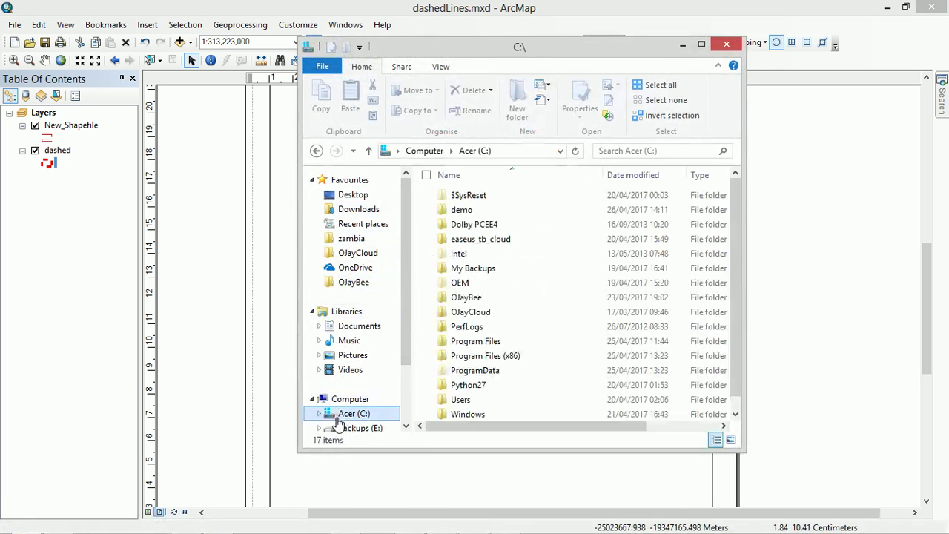
double_click(466, 211)
double_click(467, 195)
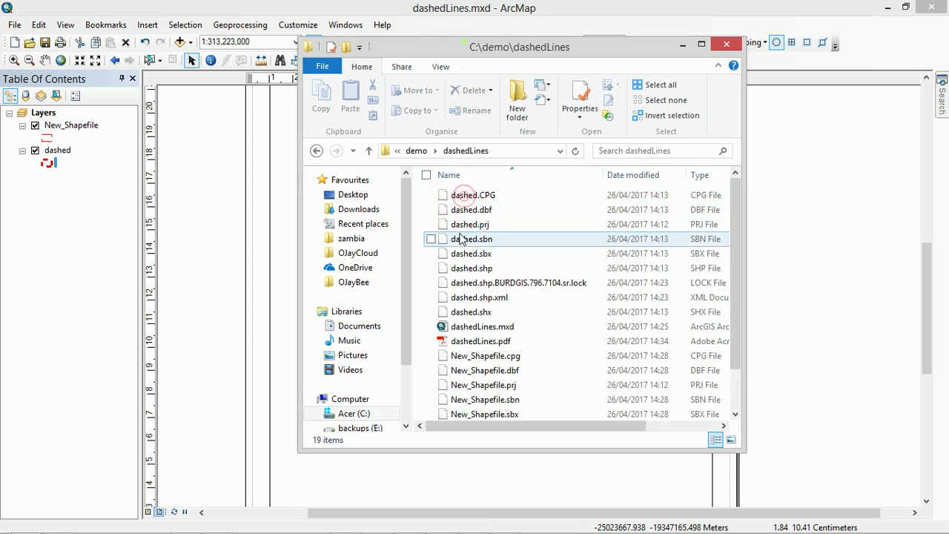
double_click(474, 341)
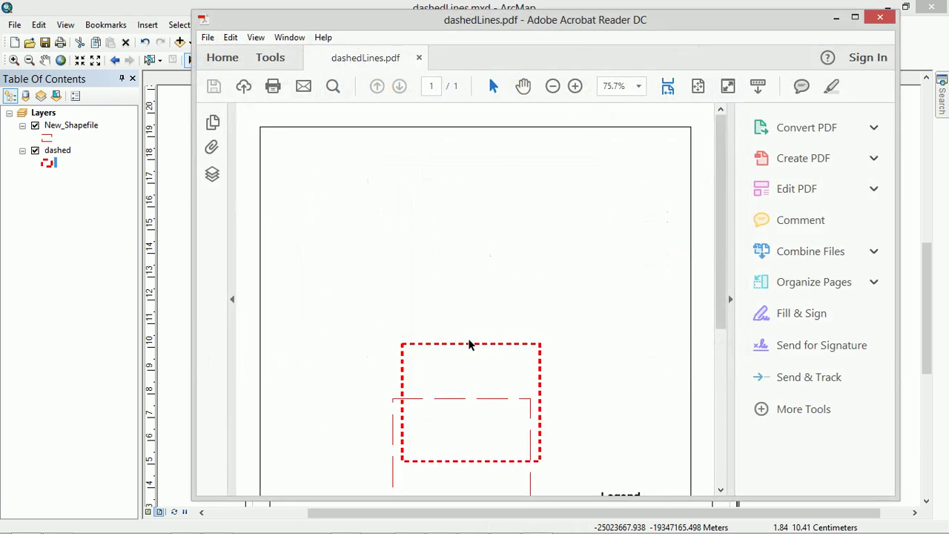
Scroll the PDF down to view the legend listing New_Shapefile and dashed
left_click_drag(718, 225, 722, 315)
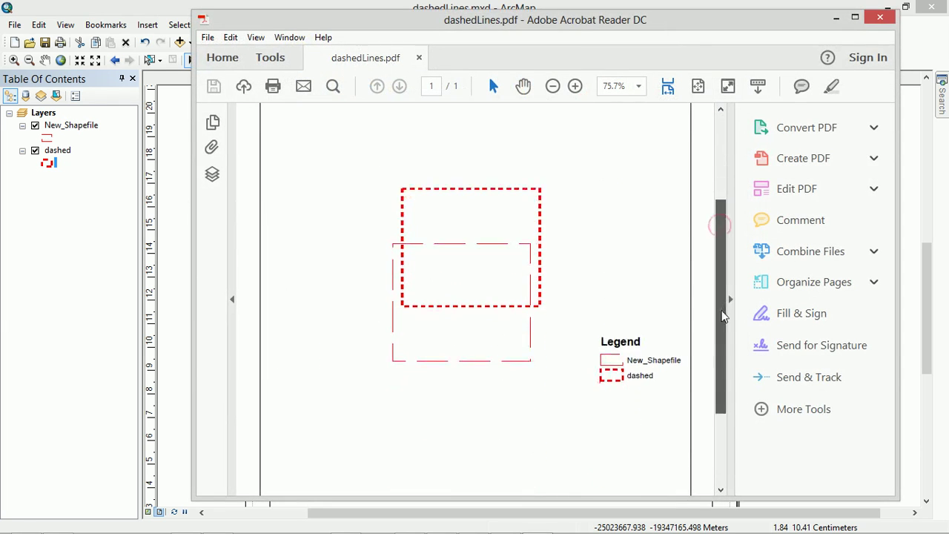